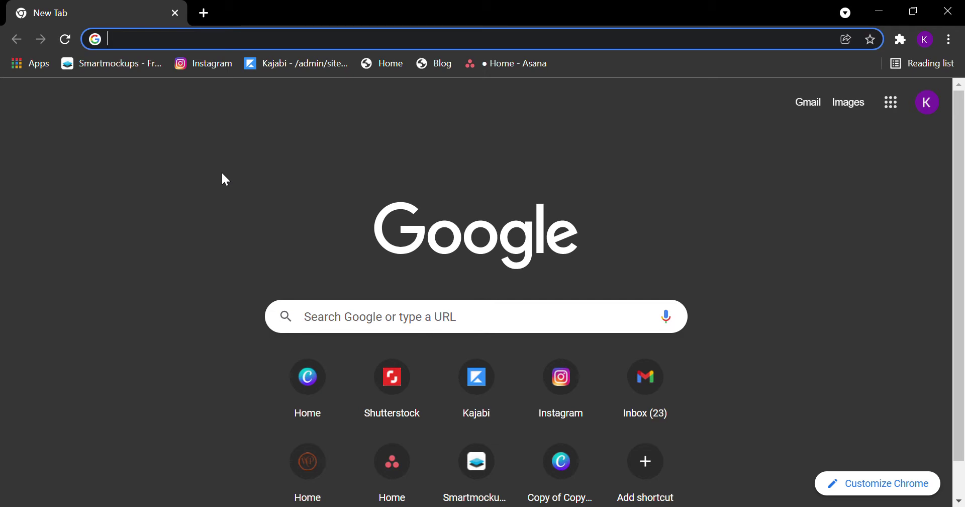
Step: Search Google for 'google my business' from the Chrome address bar
text(goog)
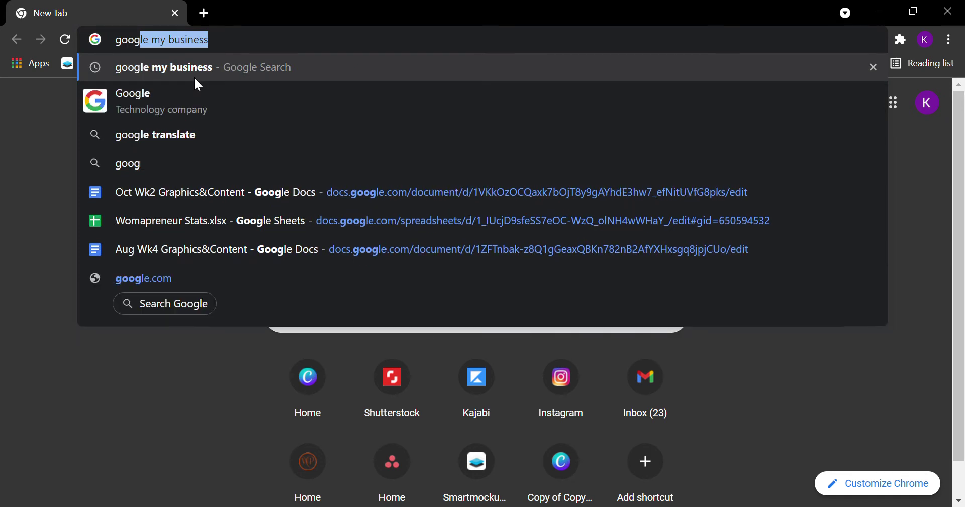
key(Return)
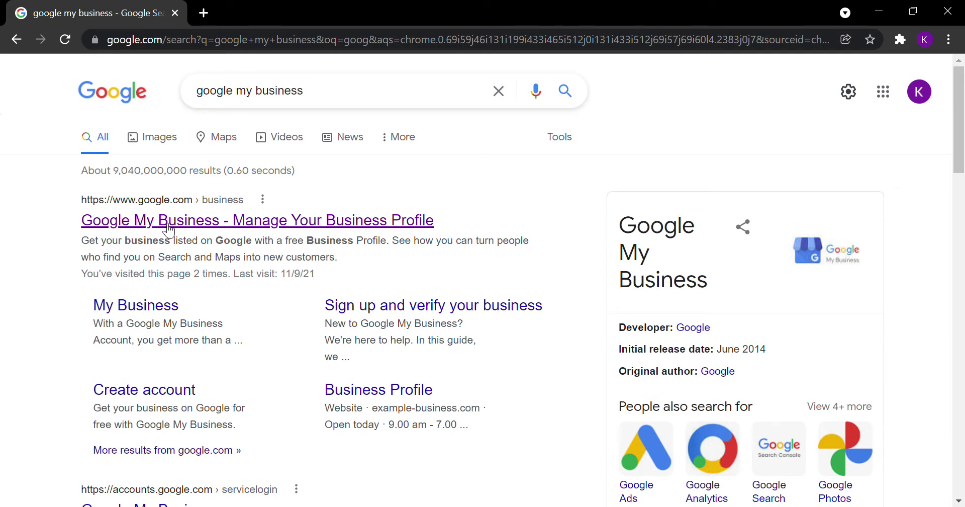
Step: Open the 'Google My Business - Manage Your Business Profile' result and choose Manage now
click(169, 221)
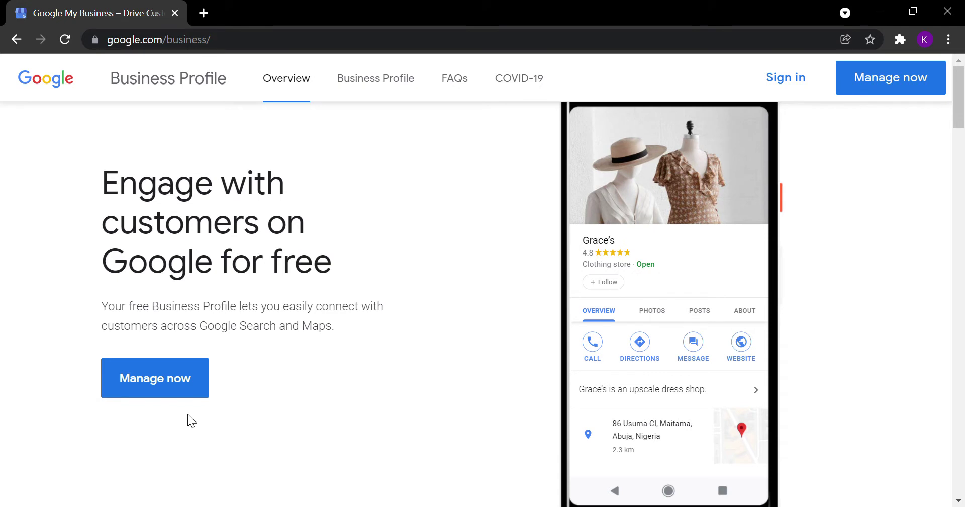
click(175, 387)
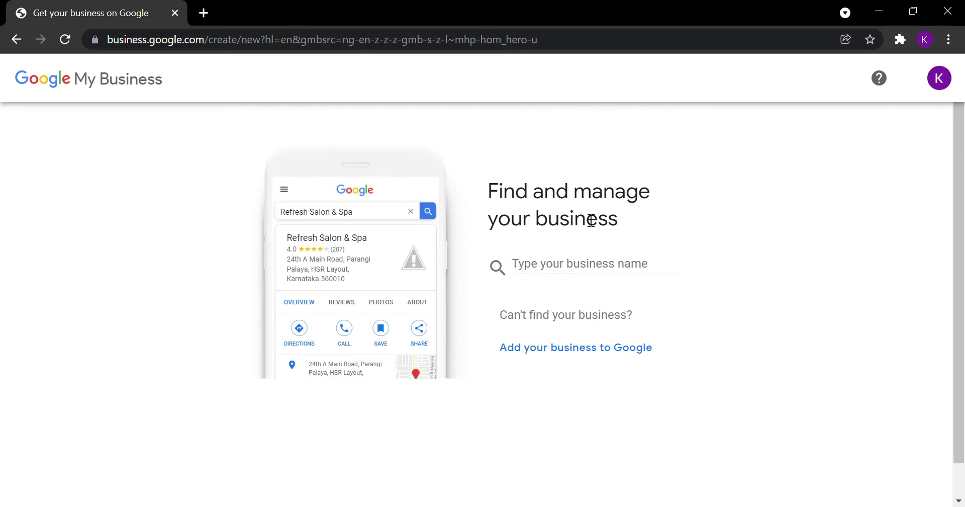
Step: Start adding a new business named 'Kelove Graphic Design Services'
click(559, 352)
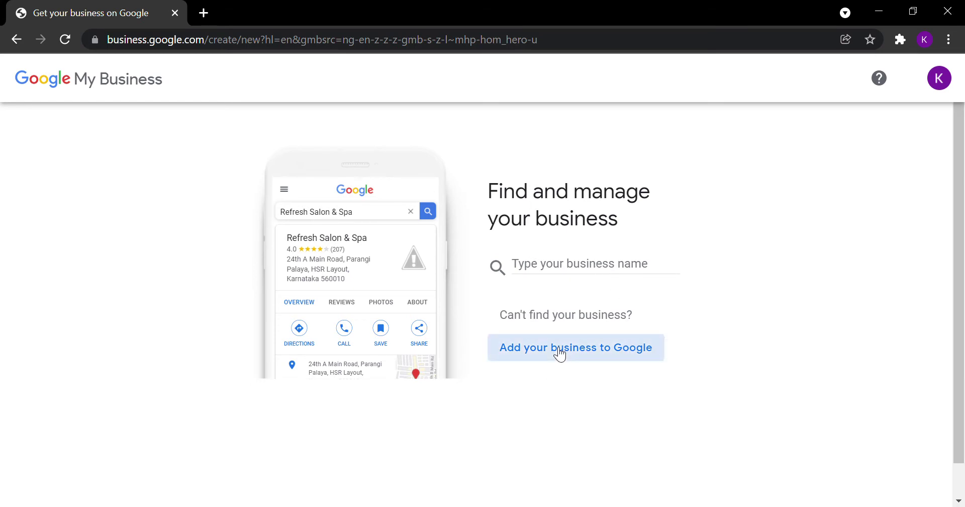
scroll(566, 303, down, 2)
scroll(566, 304, up, 2)
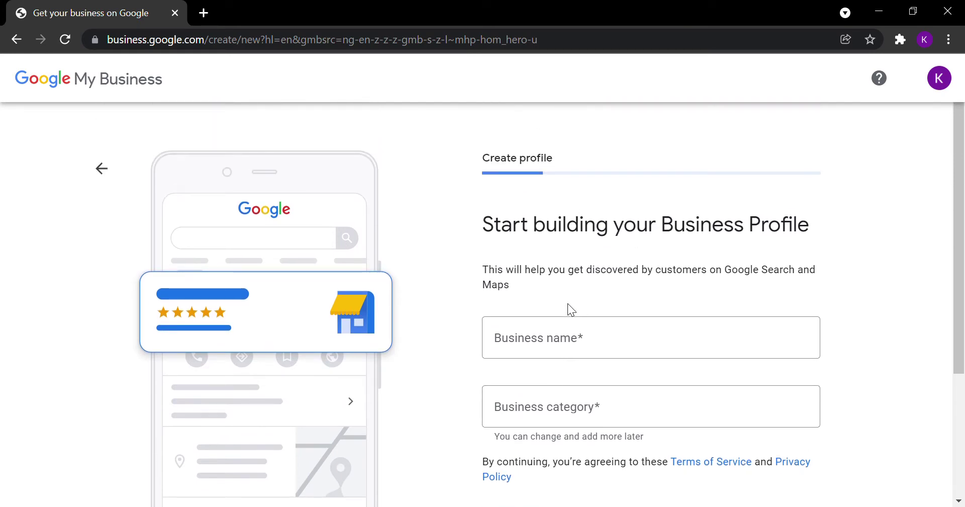
scroll(568, 304, down, 2)
click(559, 273)
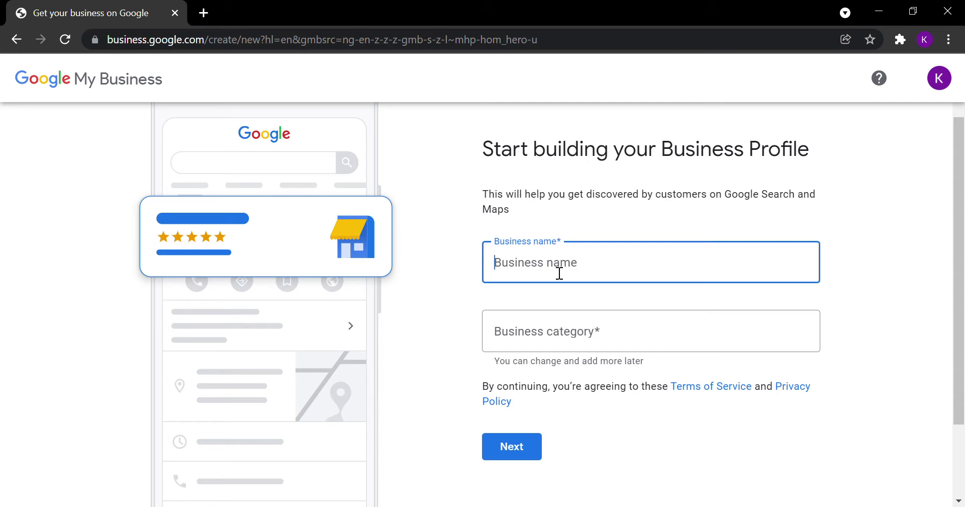
text(Kelechi)
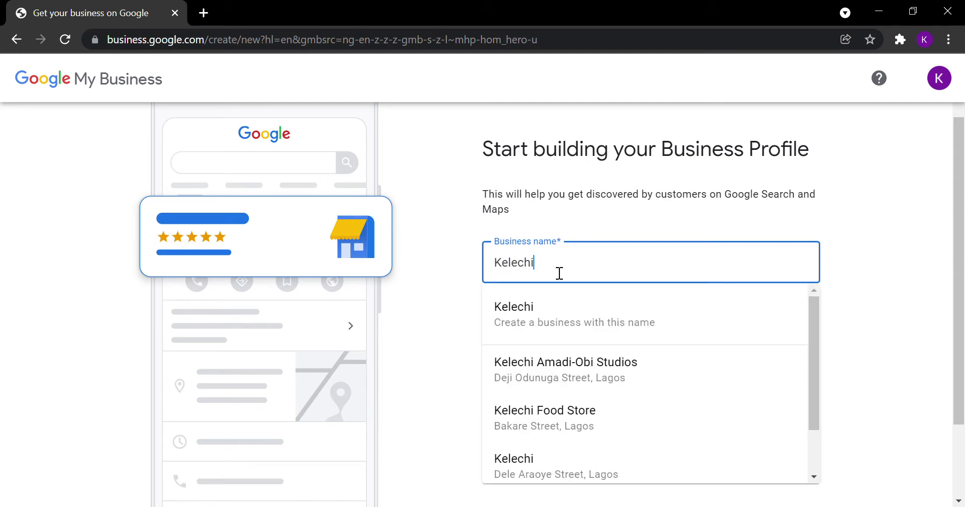
key(BackSpace)
key(BackSpace)
key(BackSpace)
key(BackSpace)
key(BackSpace)
text(love Gra)
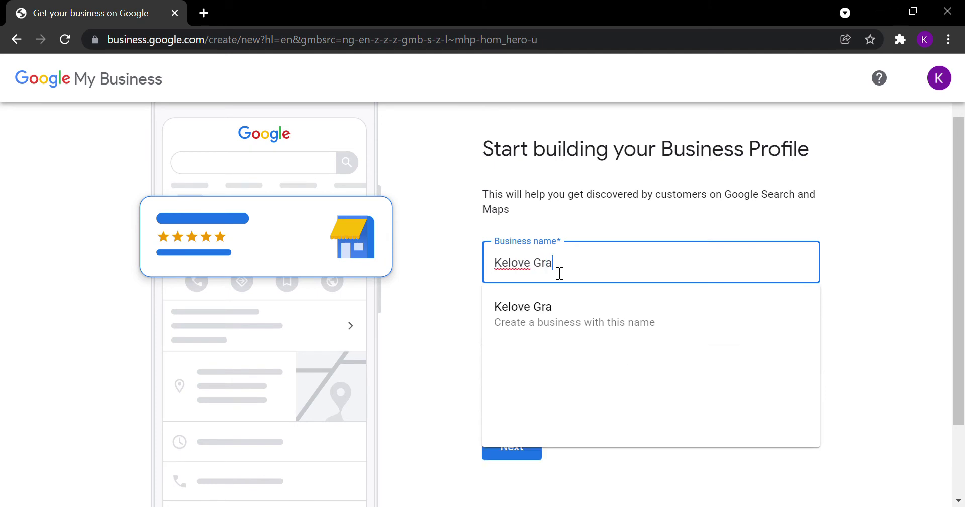
text(phic Design S)
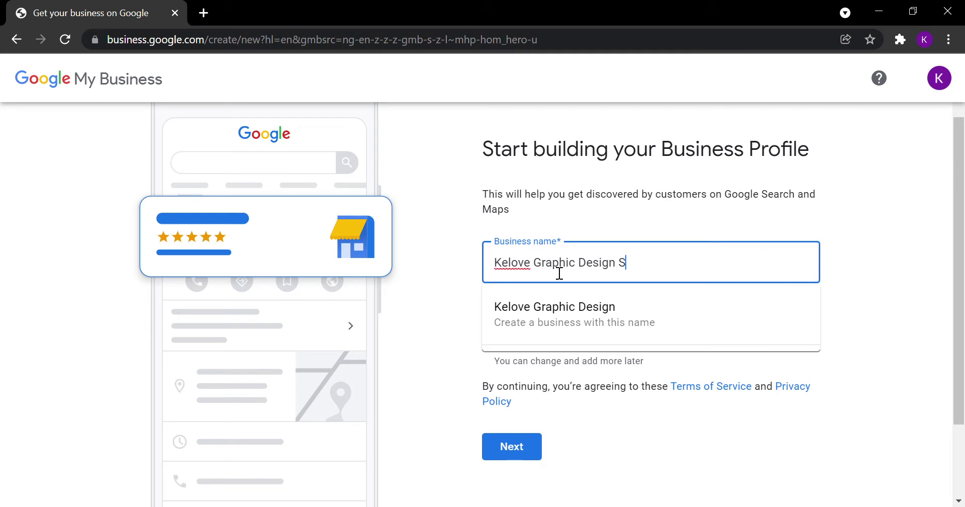
text(ervices)
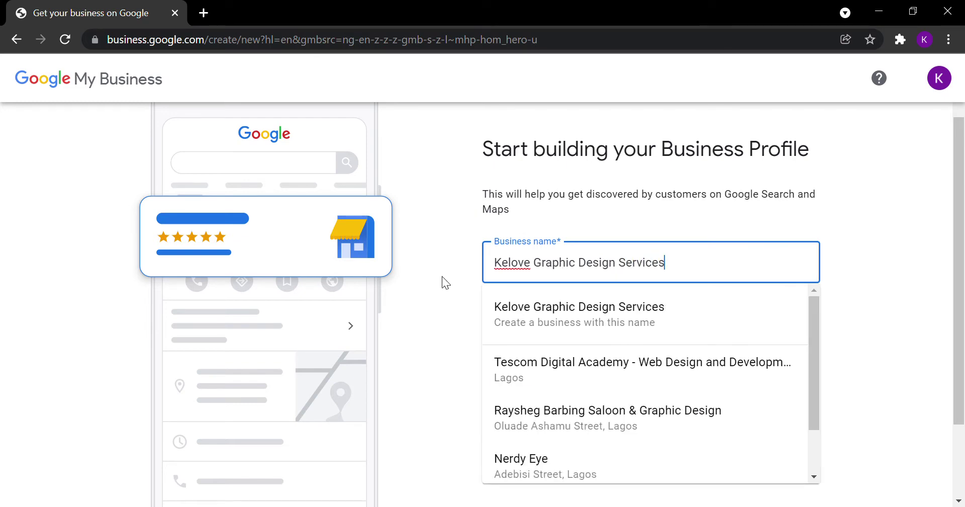
click(443, 264)
Step: Set the business category to Graphic designer and continue
click(578, 332)
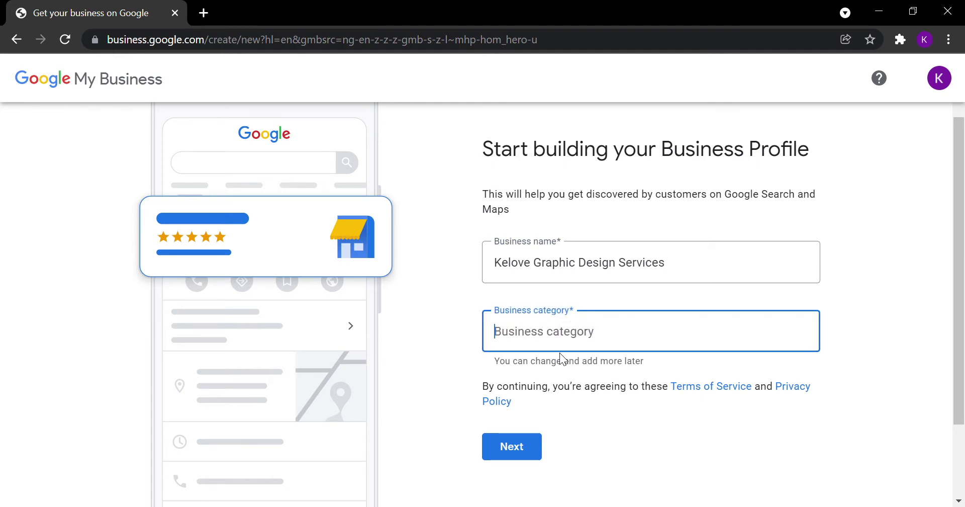
text(Gra)
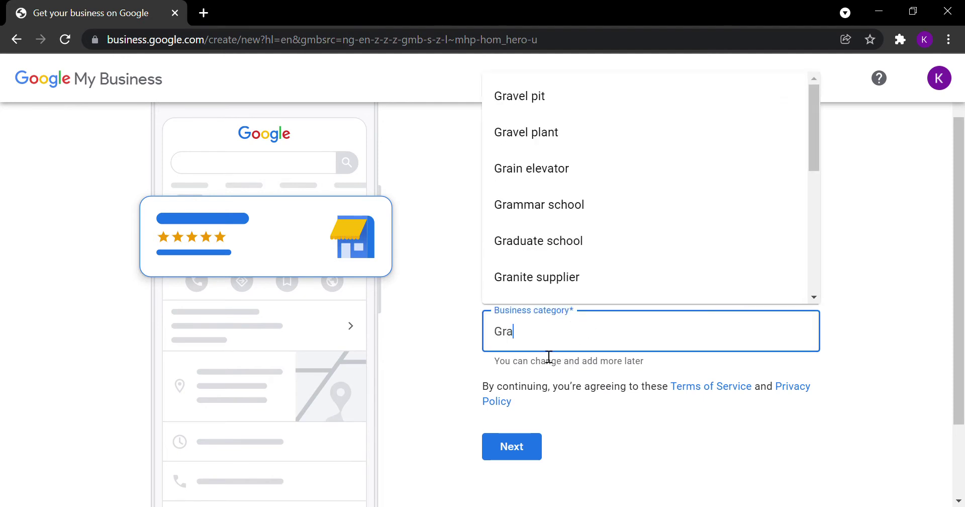
text(phic de)
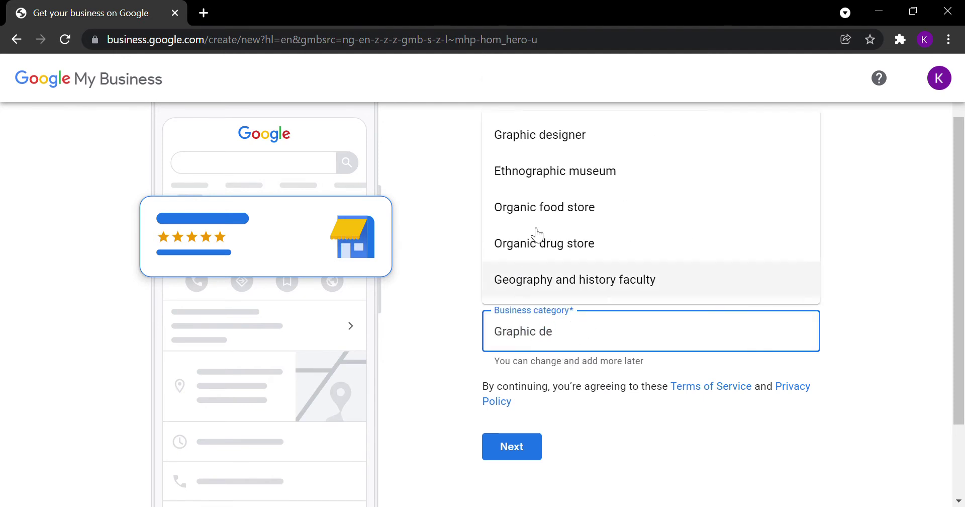
click(576, 140)
click(510, 447)
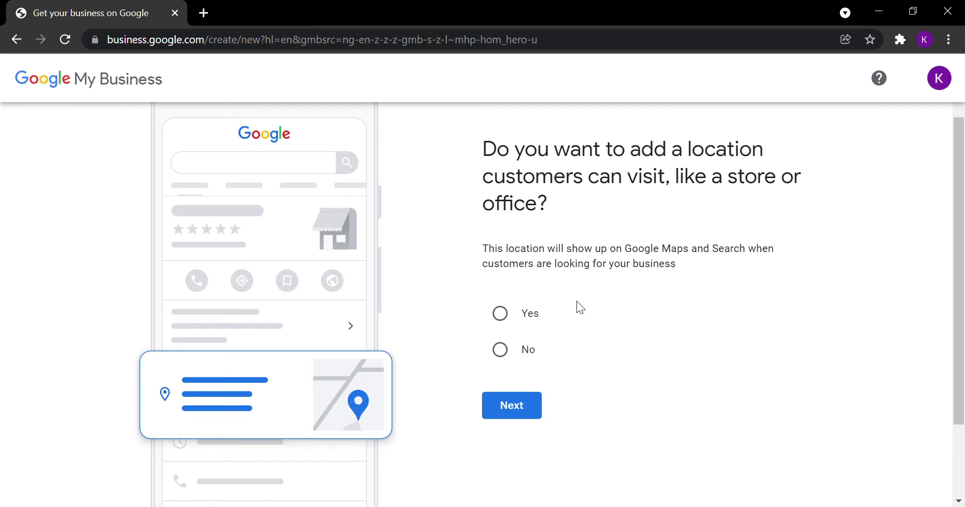
Step: Answer Yes to having a location customers can visit and reach the address fields
click(501, 321)
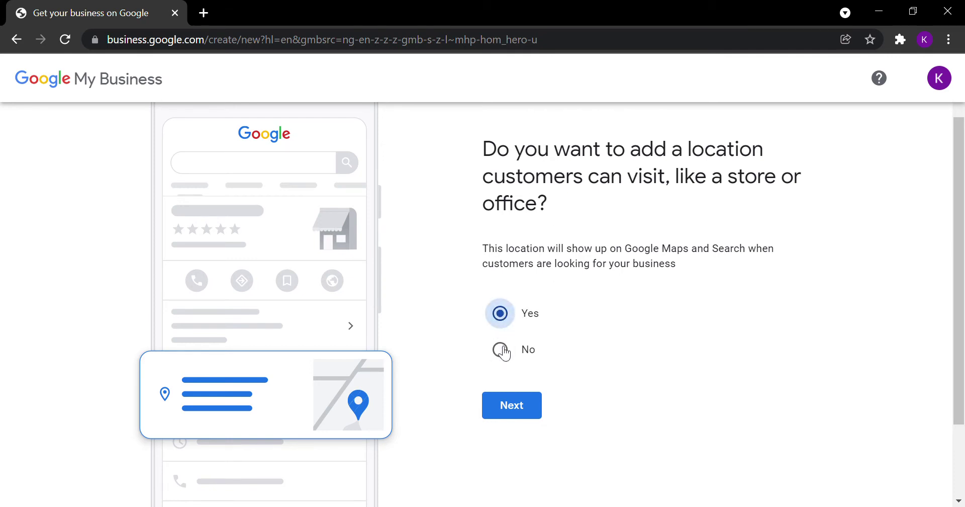
click(514, 403)
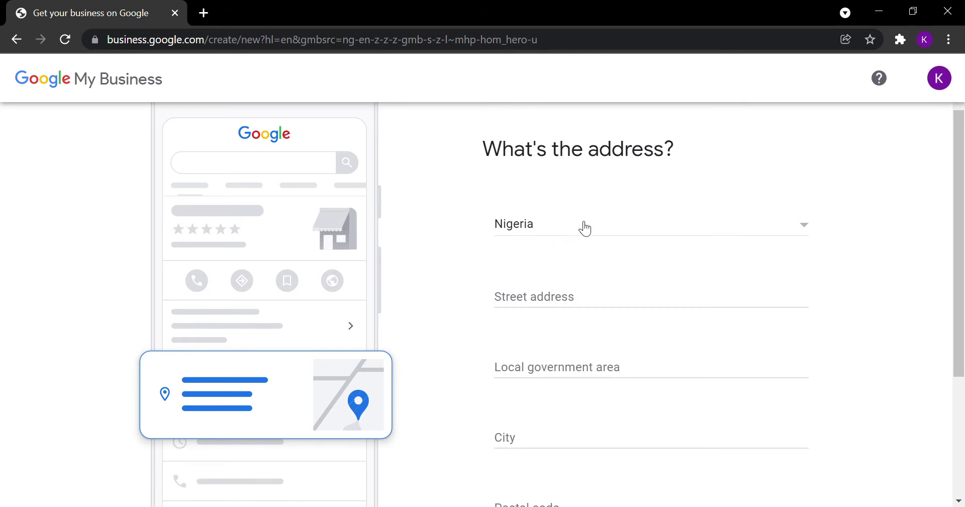
scroll(566, 243, down, 2)
scroll(576, 305, down, 2)
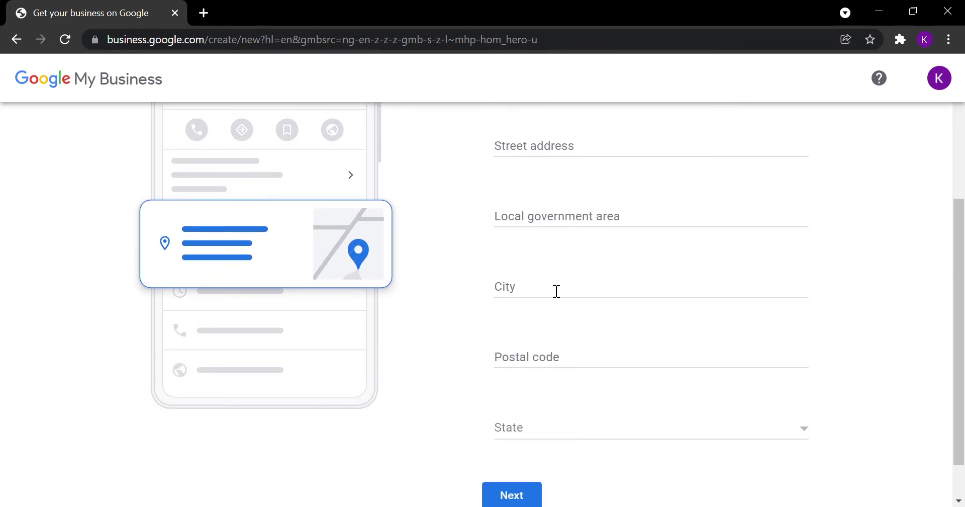
scroll(551, 367, down, 1)
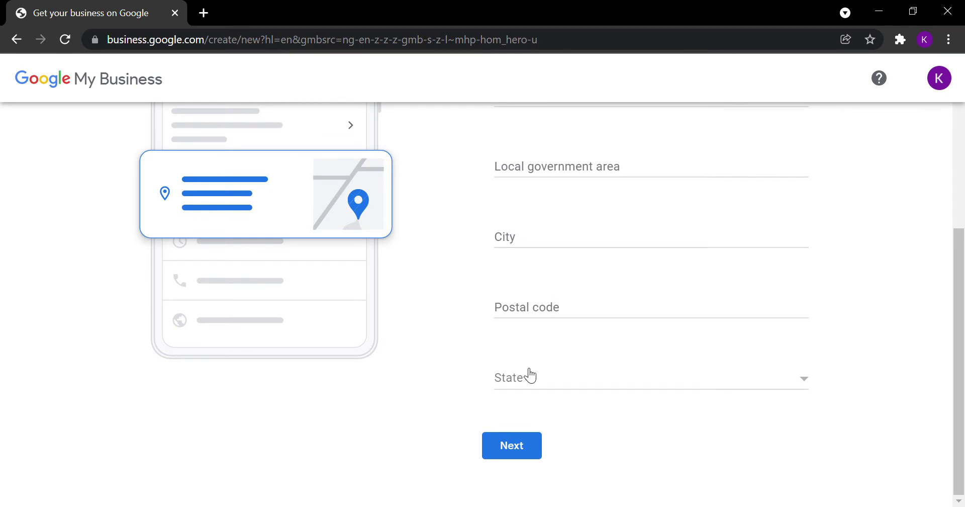
click(509, 449)
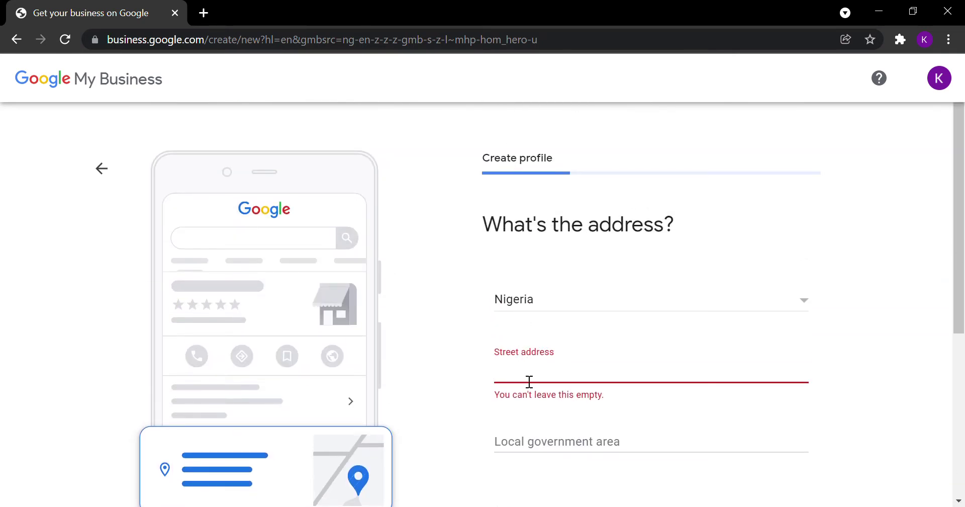
Step: Enter Apapa as street address, local government area and city, then submit the address
text(Apapa)
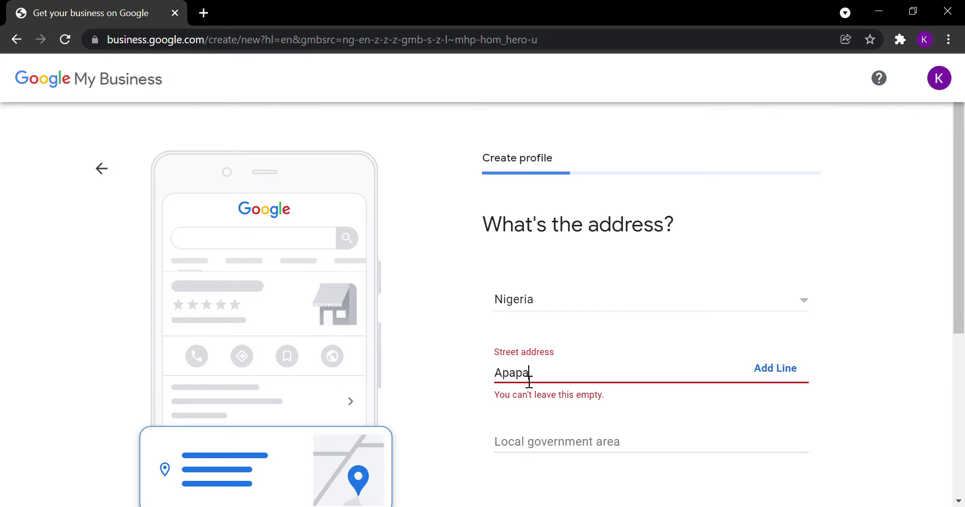
click(545, 445)
text(Apapa)
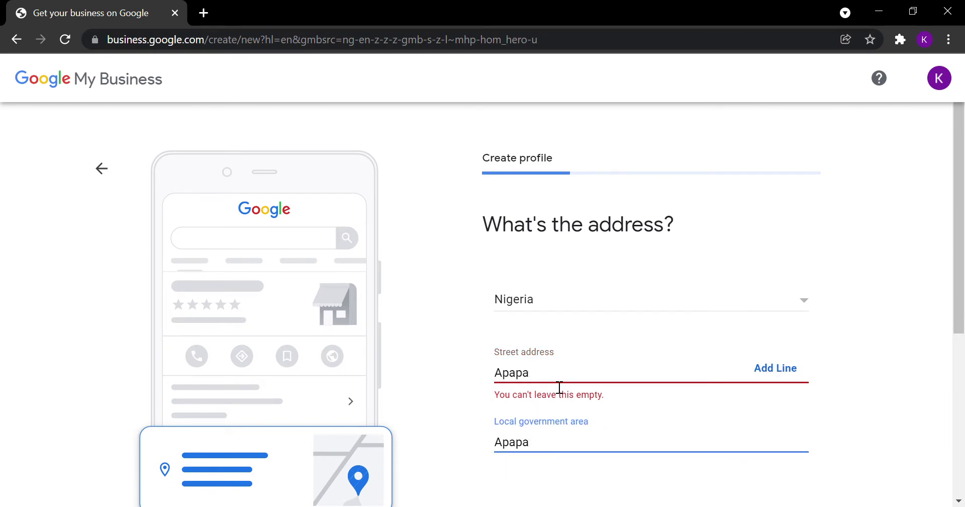
scroll(560, 387, down, 1)
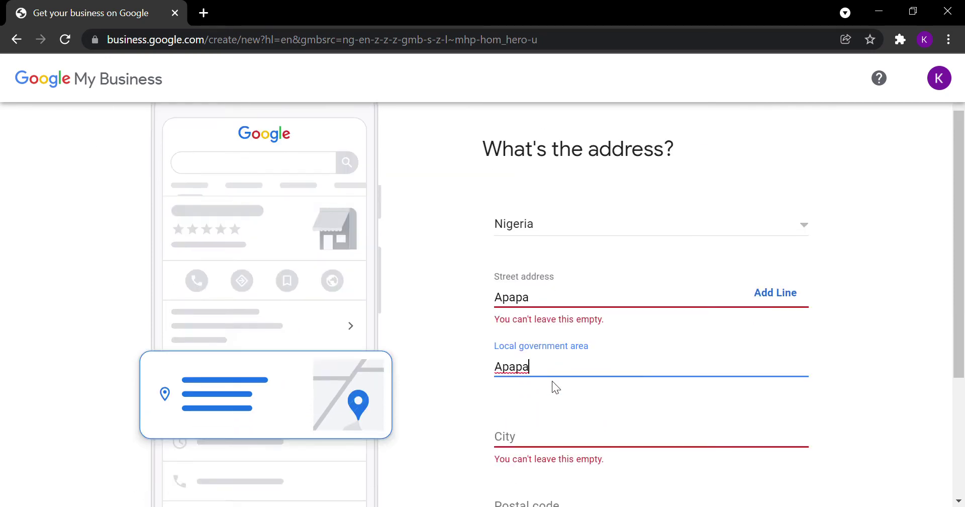
click(528, 433)
text(Apapa)
scroll(523, 382, down, 2)
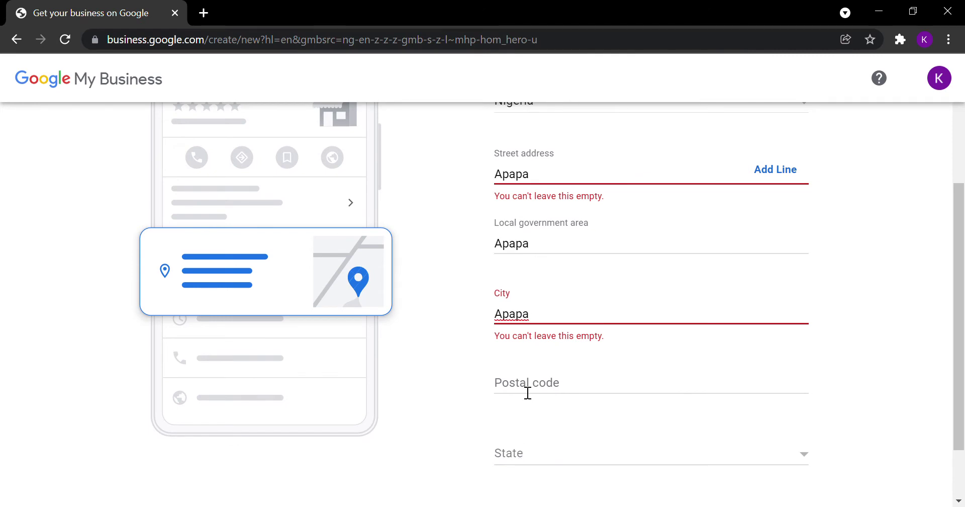
scroll(532, 448, down, 1)
click(516, 445)
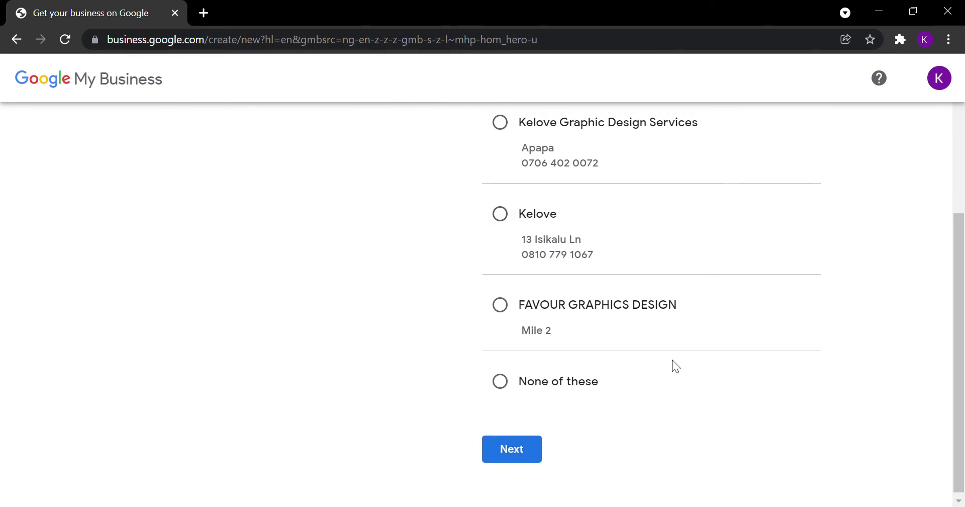
Step: Select the suggested Kelove Graphic Design Services listing and continue
scroll(676, 329, up, 4)
scroll(629, 302, down, 3)
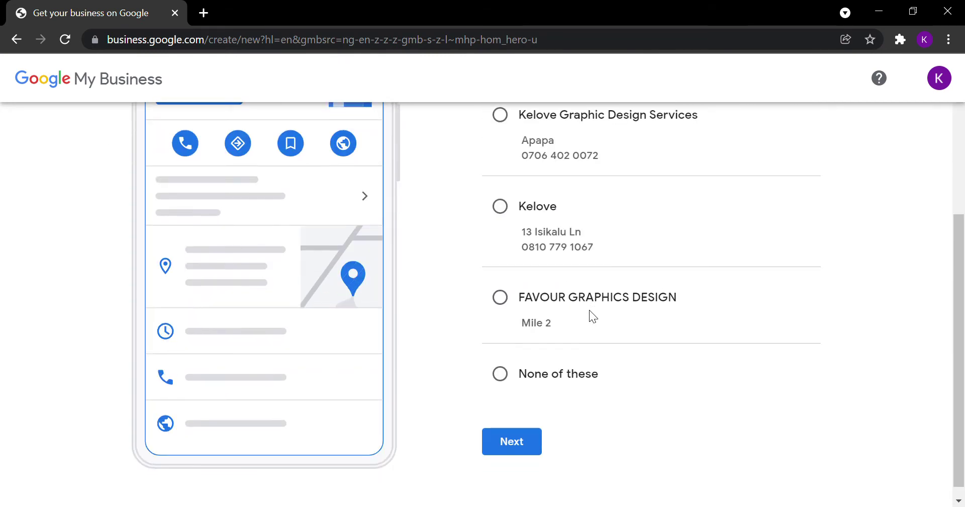
scroll(589, 310, up, 4)
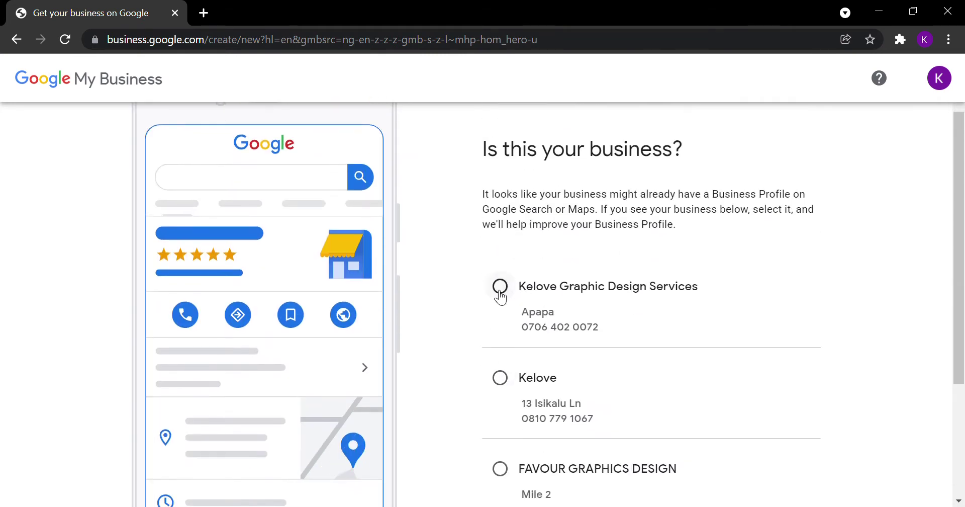
click(500, 288)
scroll(514, 318, down, 1)
scroll(513, 317, down, 2)
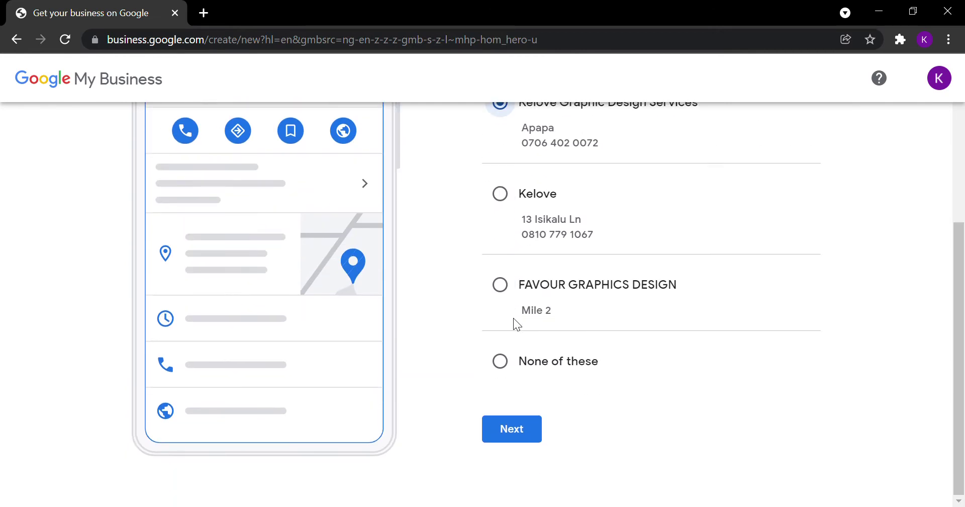
click(521, 422)
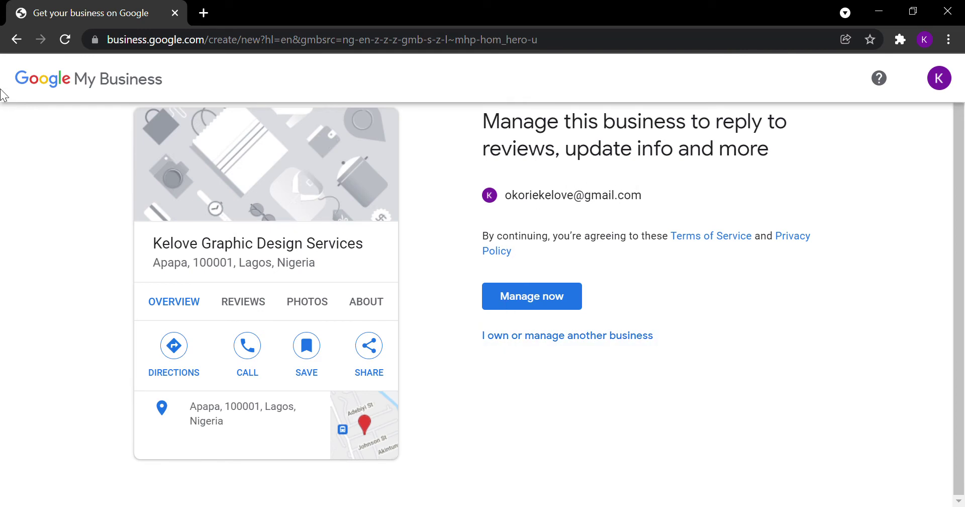
Step: Go back, choose 'None of these' instead, and continue to the map step
click(17, 40)
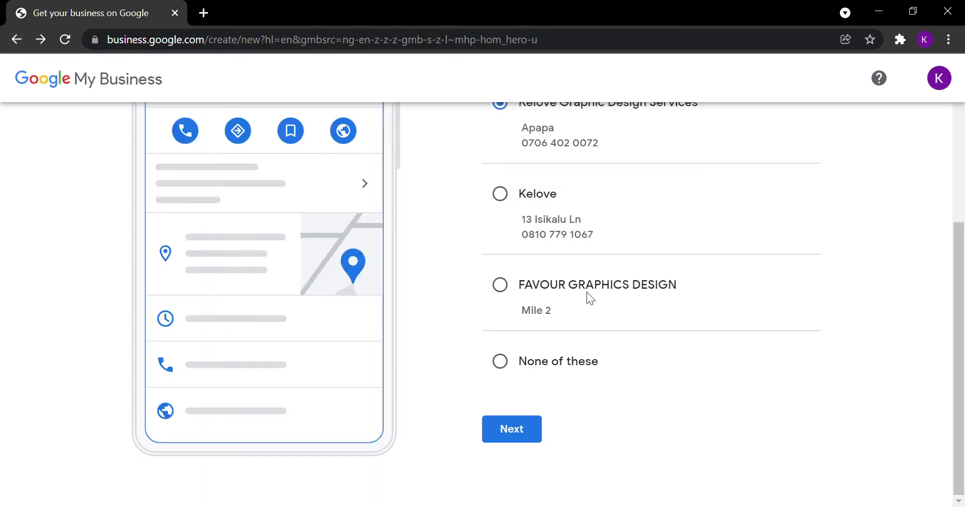
click(500, 361)
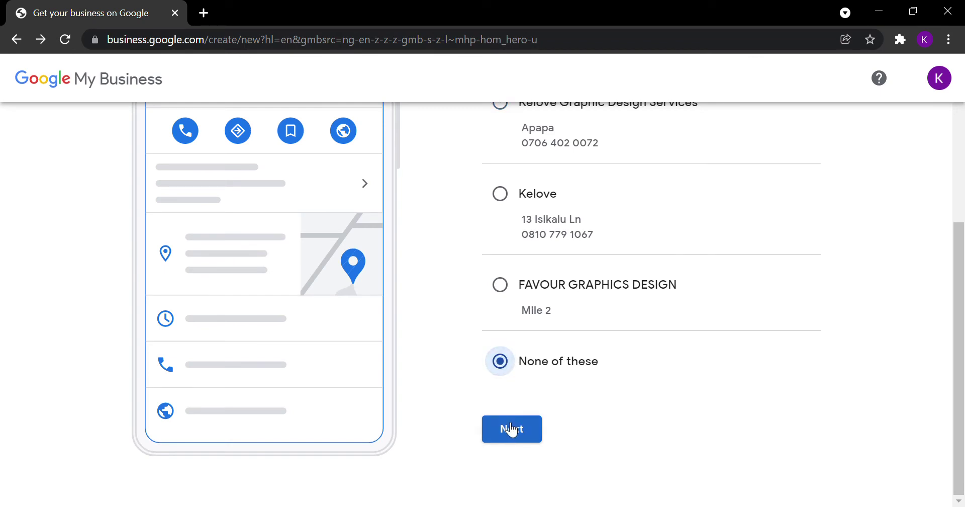
scroll(532, 382, up, 2)
scroll(534, 383, down, 2)
scroll(529, 362, up, 2)
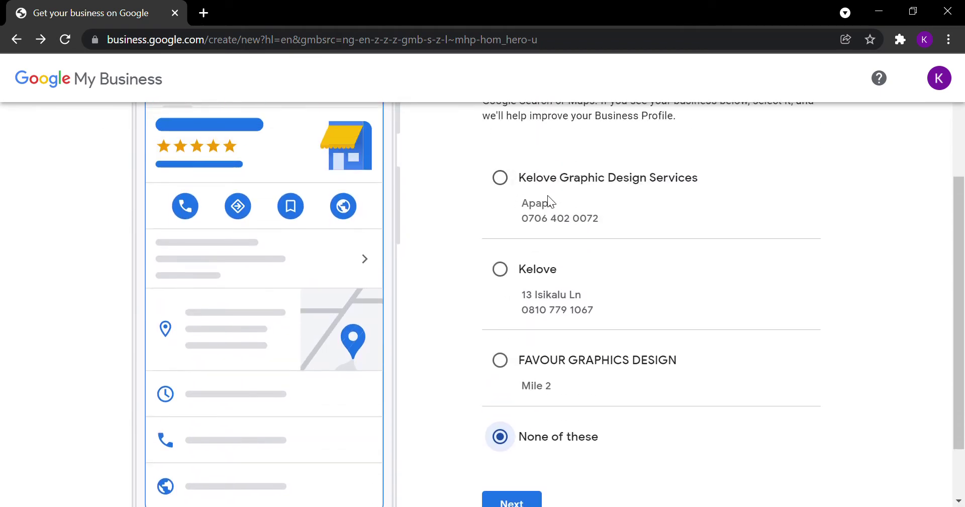
scroll(550, 194, down, 2)
scroll(568, 150, up, 3)
scroll(584, 332, down, 2)
scroll(533, 281, down, 2)
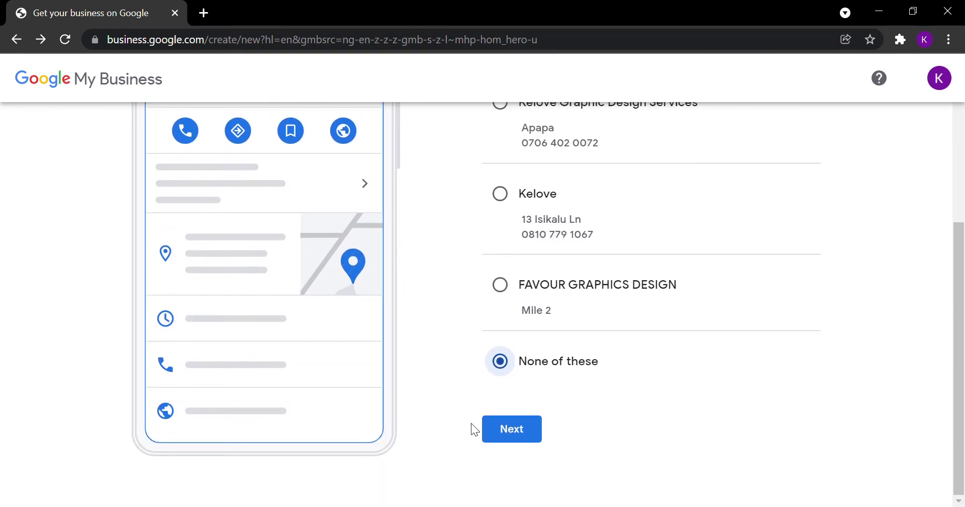
click(504, 441)
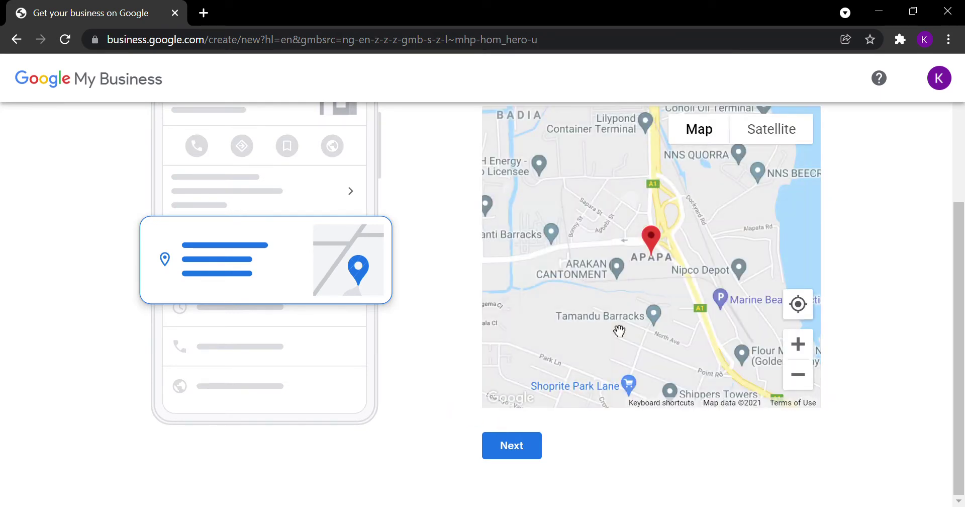
Step: Accept the Apapa map pin and answer No to deliveries or home and office visits
scroll(623, 330, up, 3)
click(505, 453)
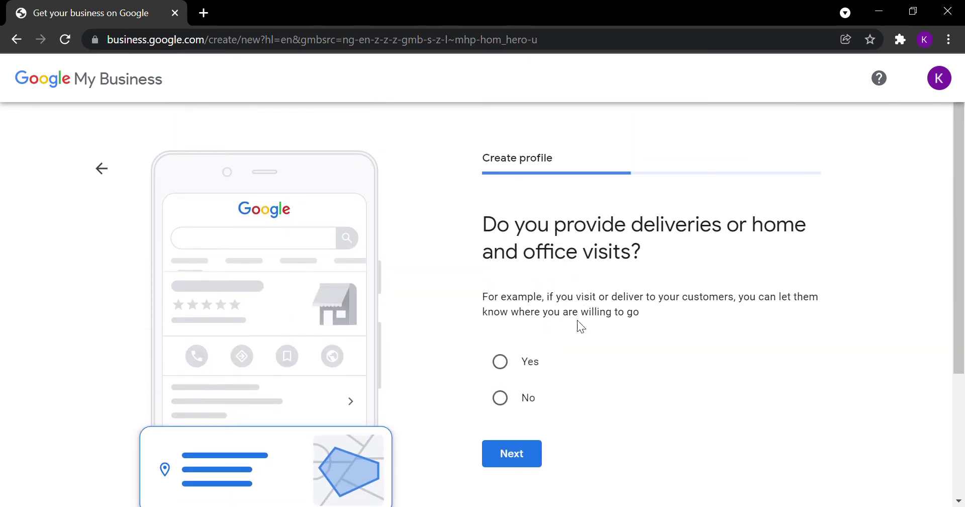
click(500, 399)
click(518, 444)
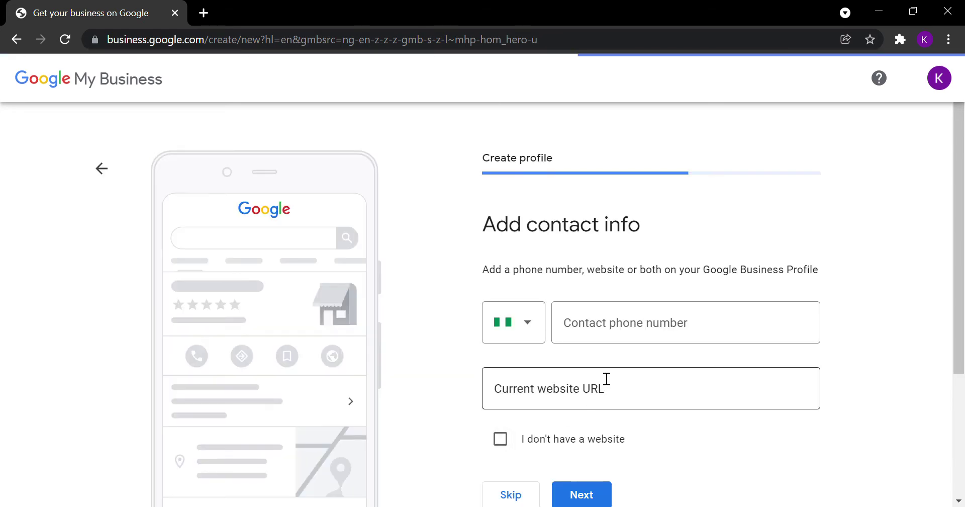
Step: Enter the business phone number and its Instagram page URL as the current website
click(621, 337)
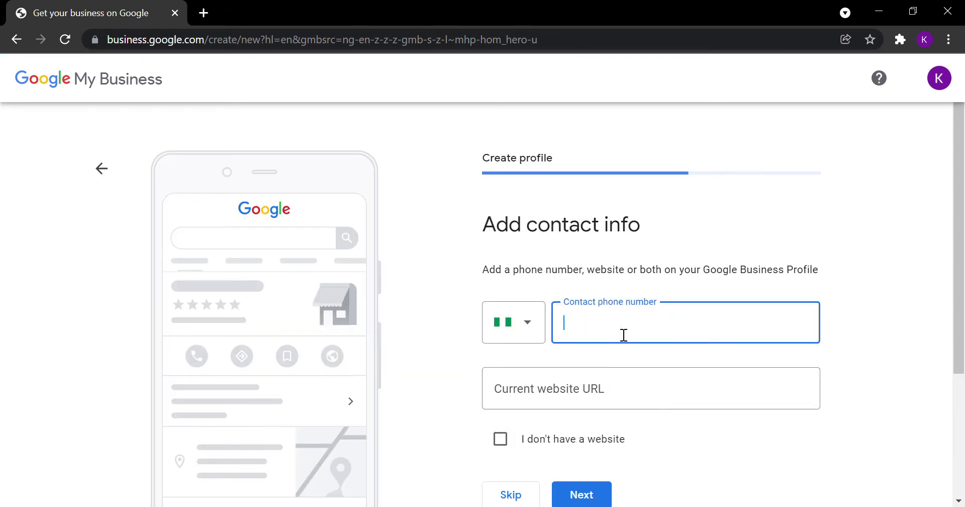
click(616, 397)
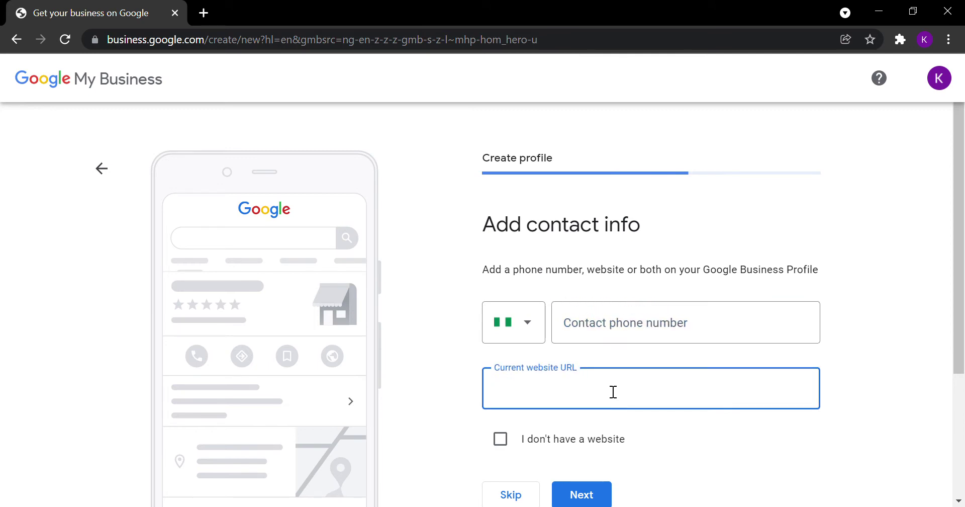
click(676, 327)
key(Tab)
text(www.in)
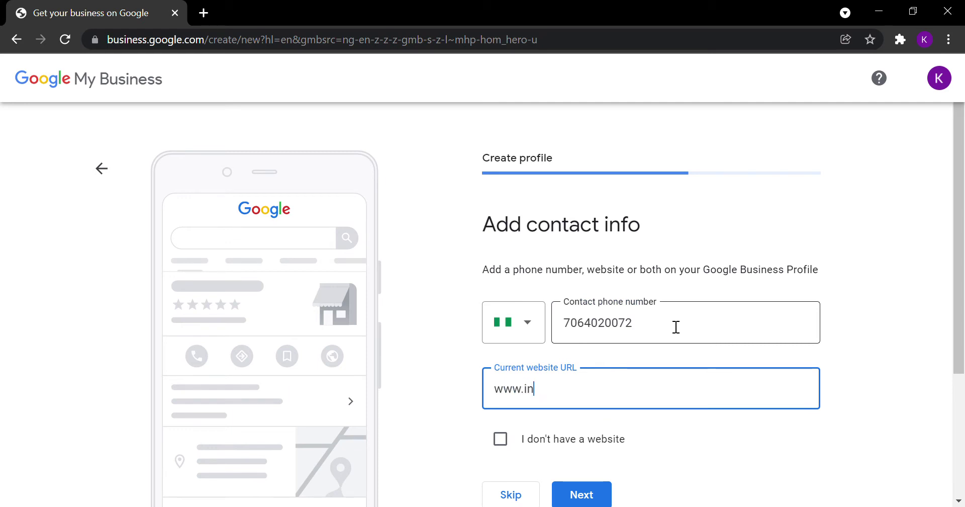
text(stagram.com)
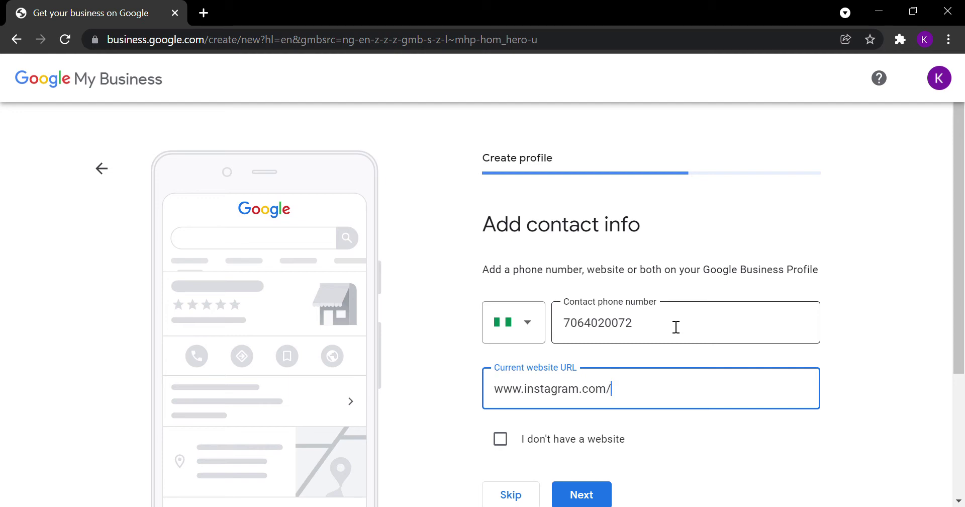
text(/keloveaustin)
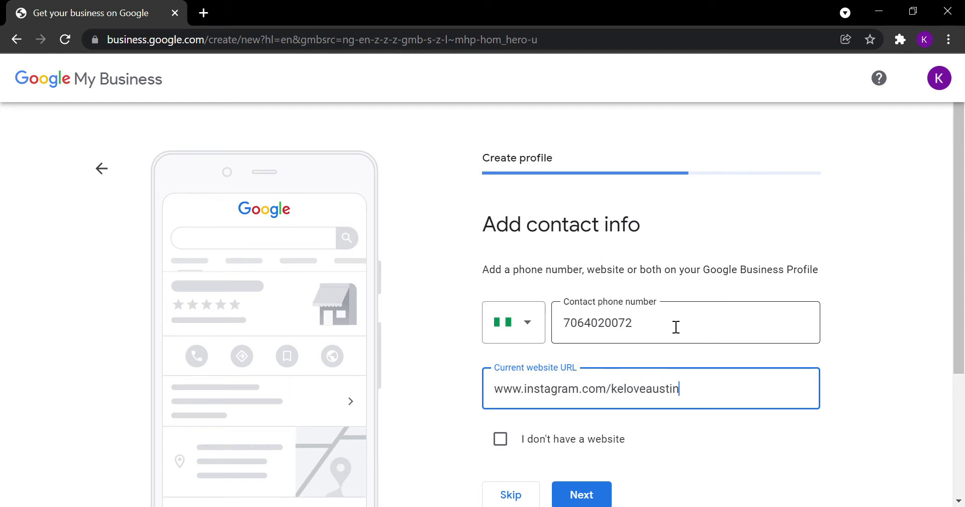
Step: Submit the contact details and get past the 'You've been verified' confirmation
click(596, 494)
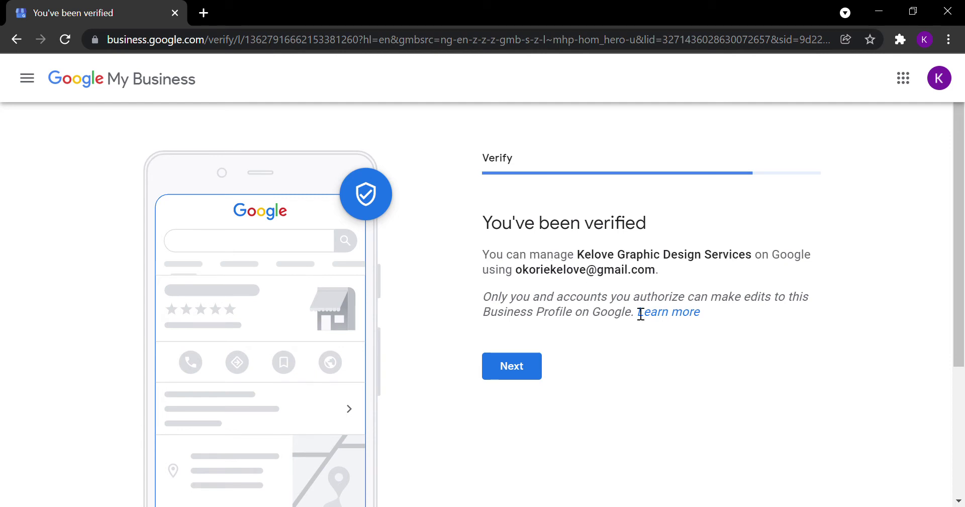
click(511, 374)
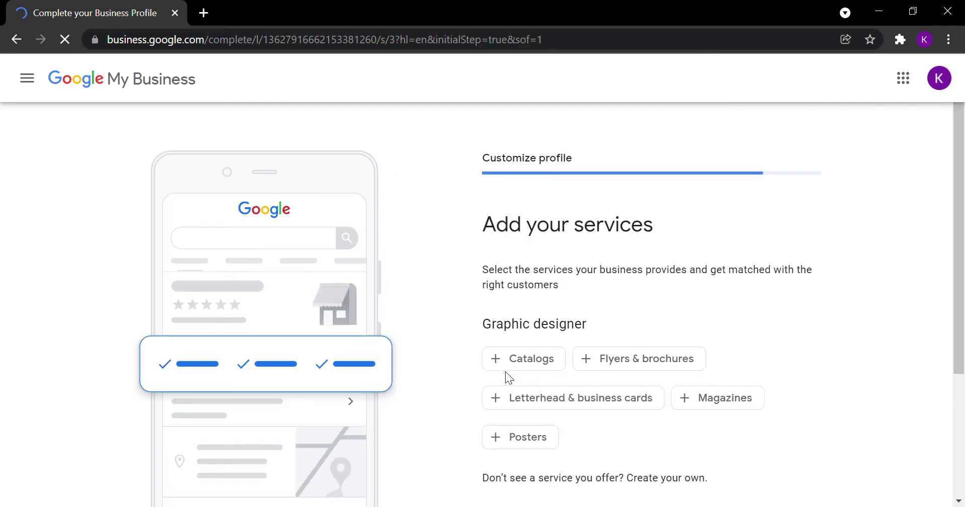
scroll(597, 315, down, 4)
scroll(566, 362, up, 2)
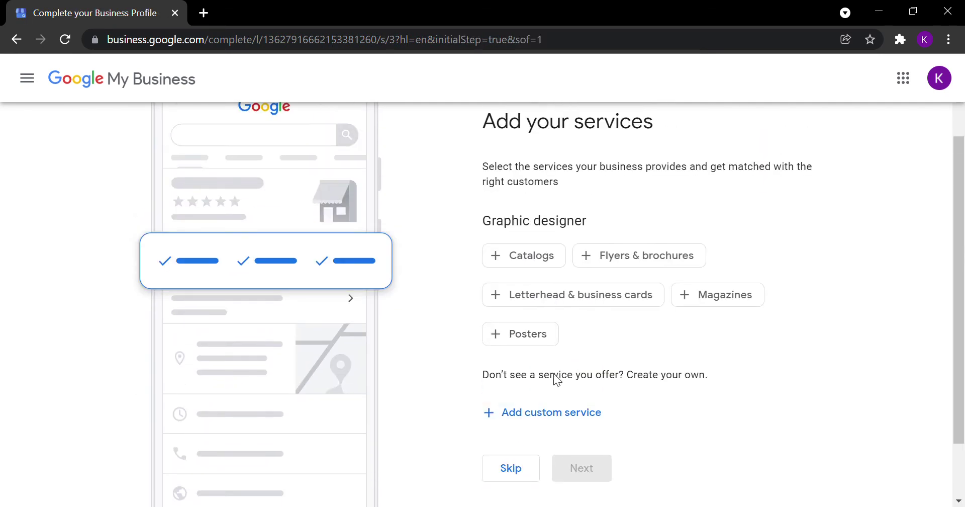
Step: Add then remove an empty custom service field, and skip adding services
click(542, 422)
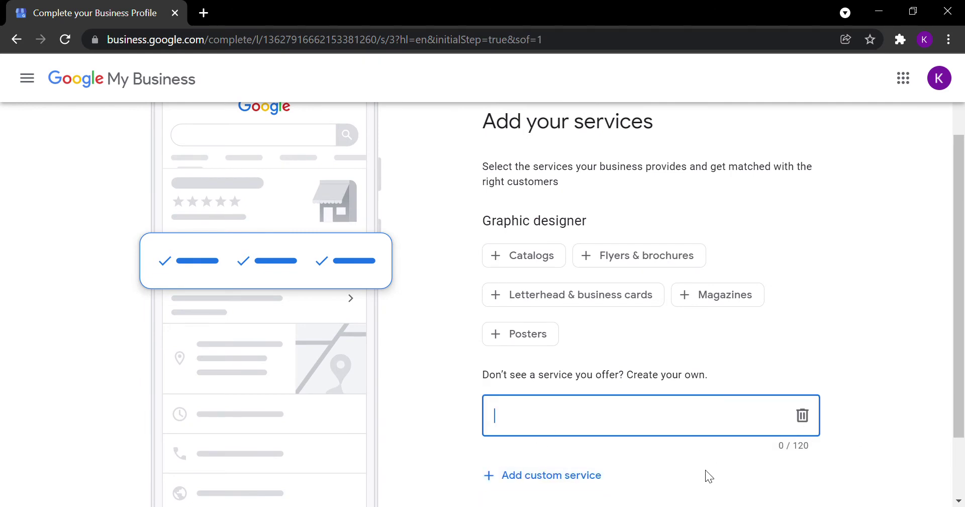
click(801, 417)
scroll(670, 335, down, 2)
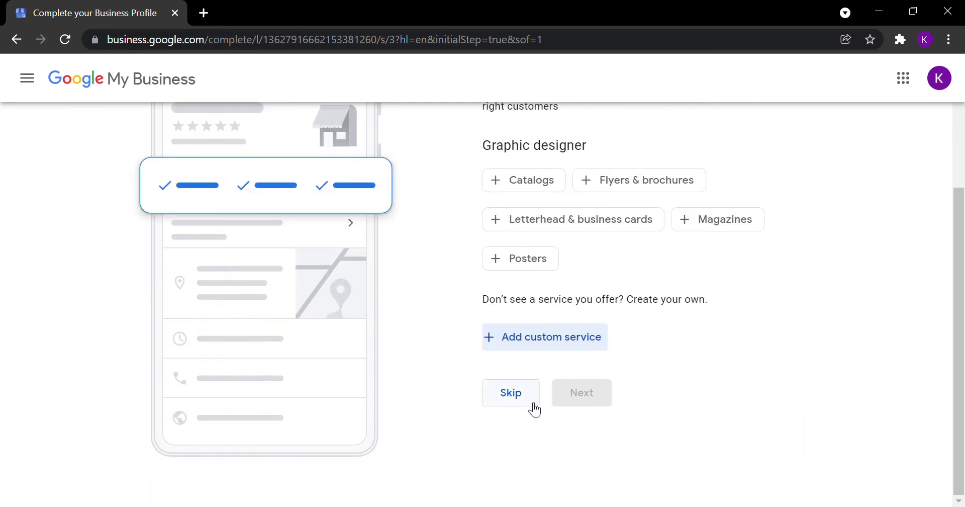
click(528, 395)
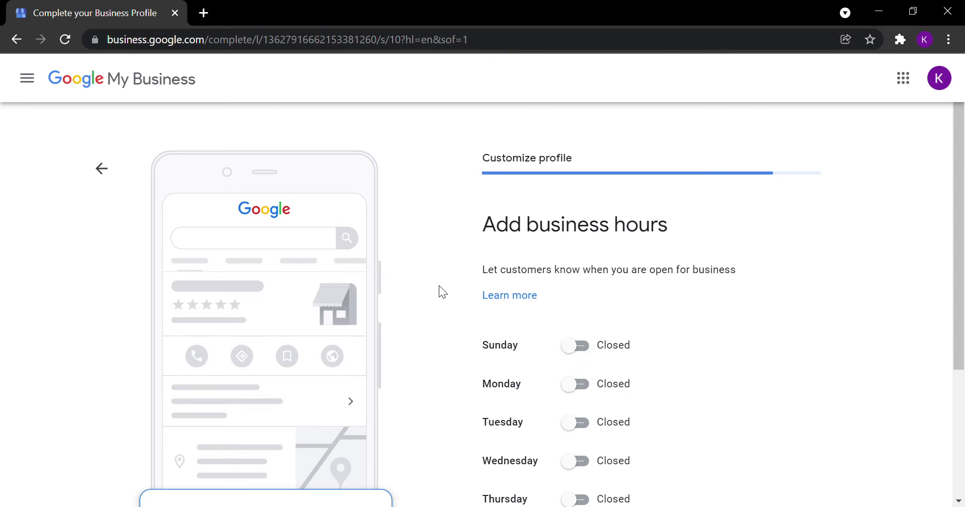
Step: Mark Sunday through Thursday as open days
click(582, 346)
scroll(592, 376, down, 3)
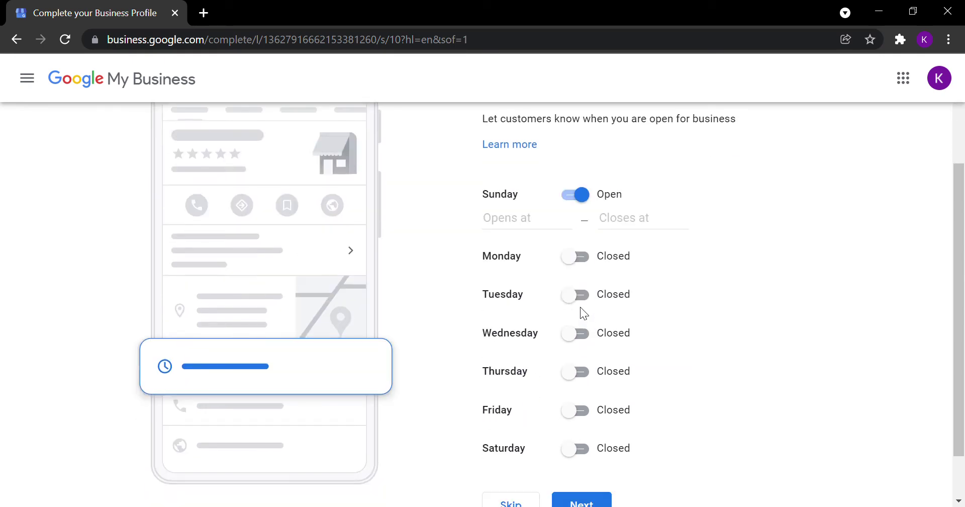
click(579, 296)
click(586, 358)
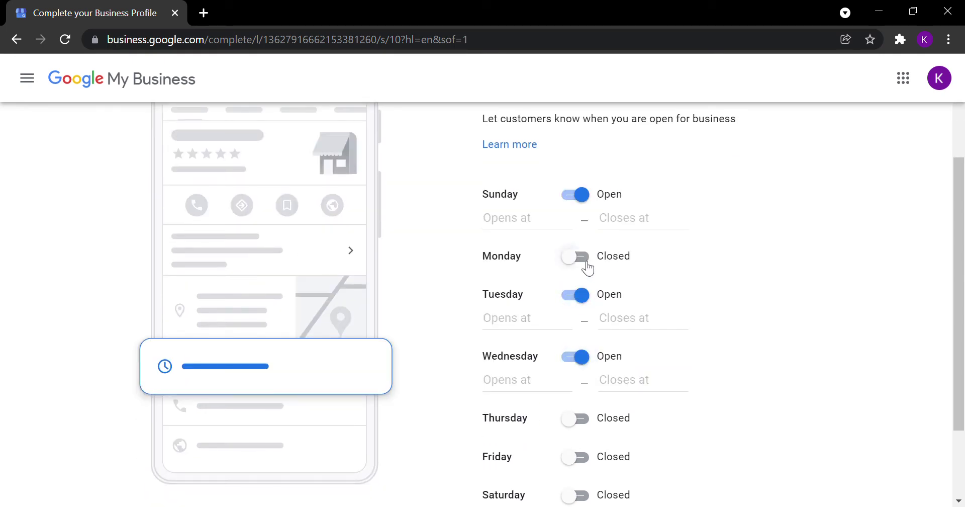
click(582, 259)
click(580, 443)
scroll(593, 410, down, 3)
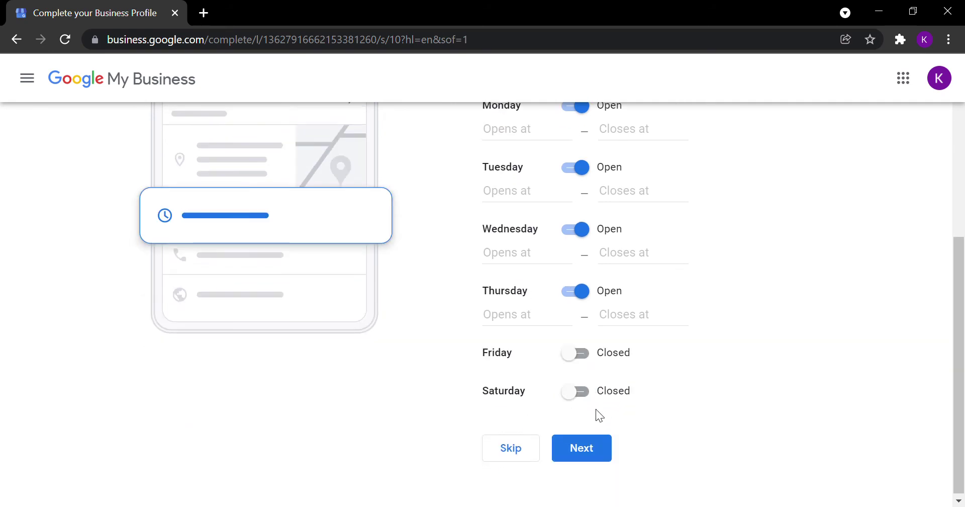
click(592, 443)
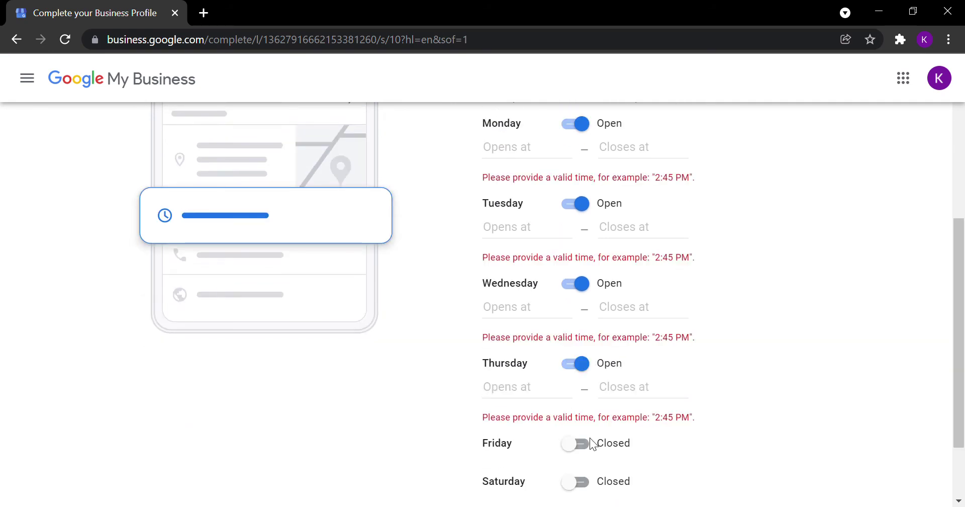
scroll(565, 258, up, 3)
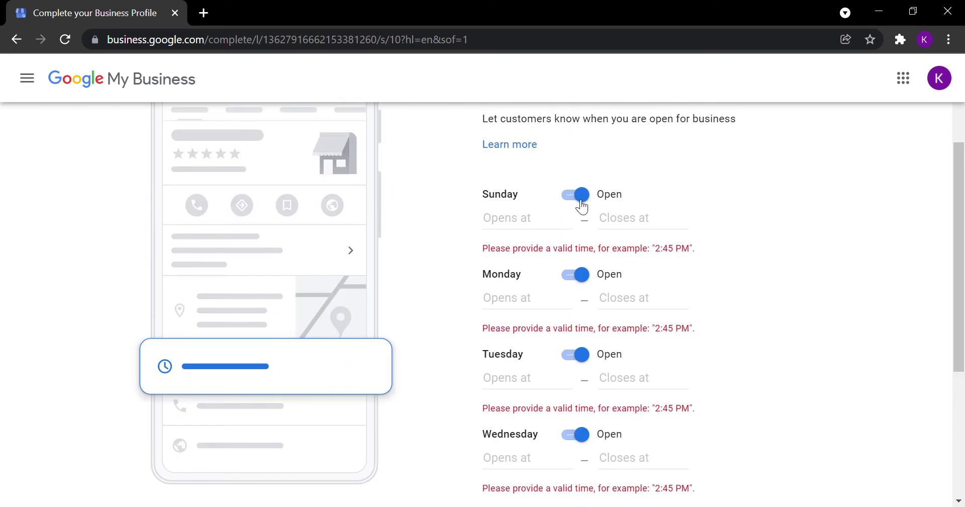
Step: Set Sunday through Thursday to open 24 hours and save the hours
click(538, 233)
click(524, 261)
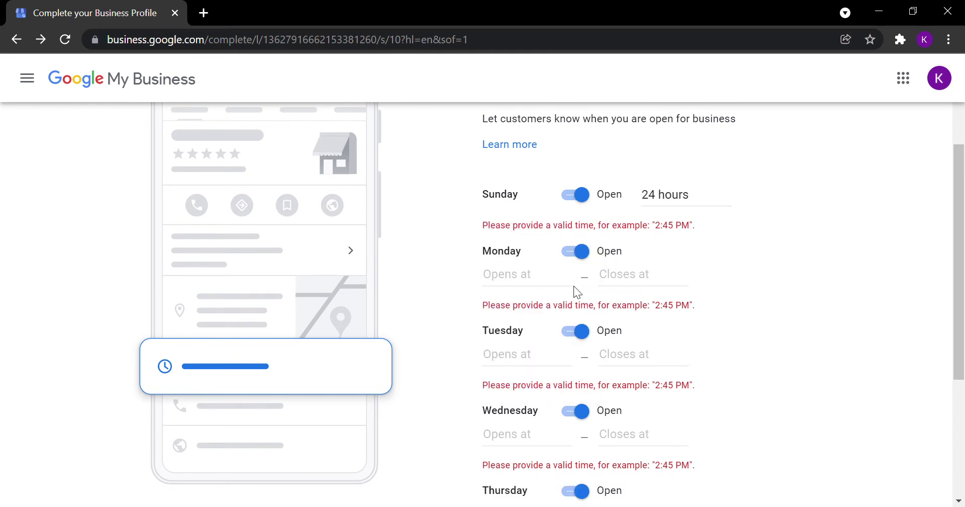
click(555, 284)
click(532, 313)
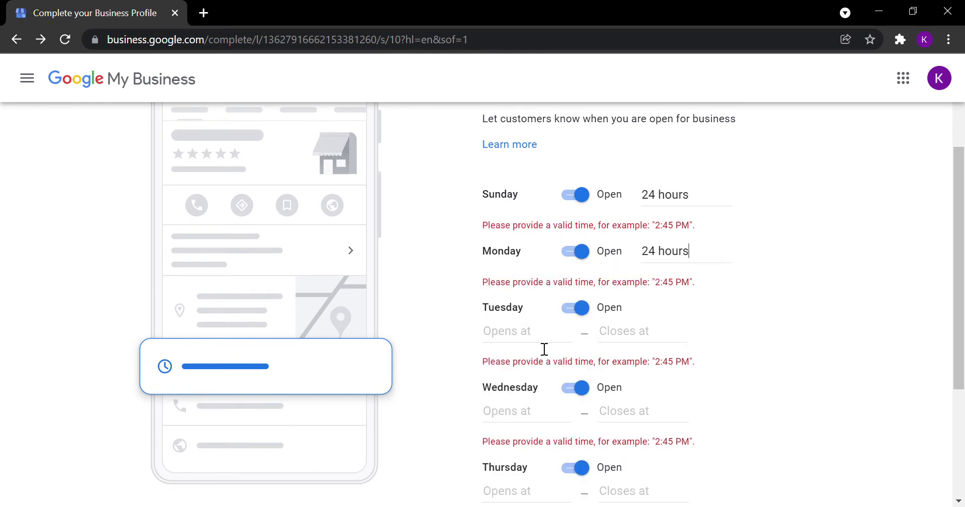
click(540, 338)
click(521, 354)
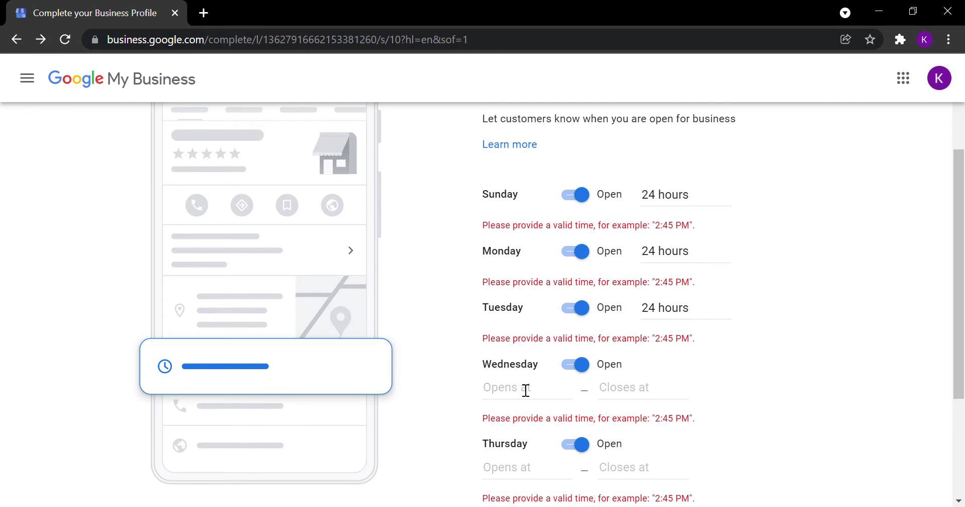
click(526, 391)
click(516, 418)
scroll(512, 367, down, 3)
click(523, 312)
click(522, 337)
click(591, 458)
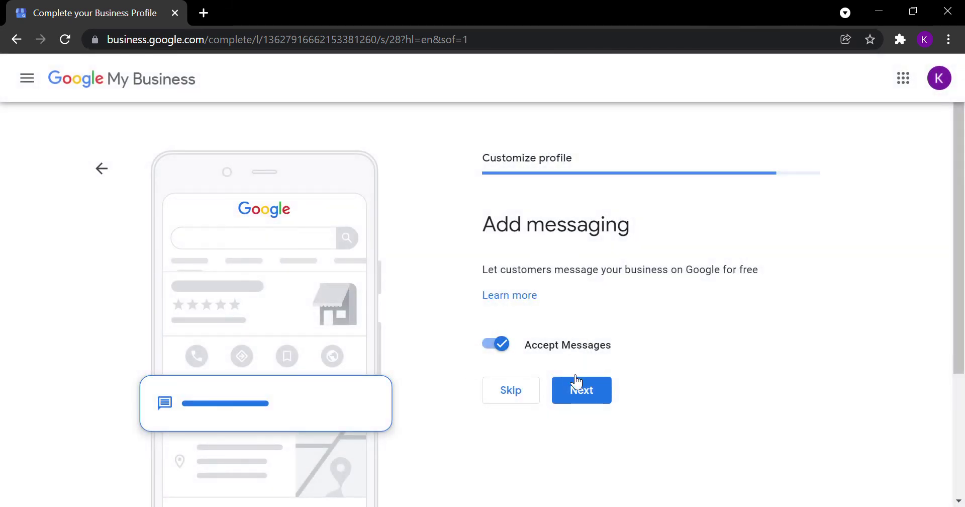
Step: Keep Accept Messages on and save a short 'Hello, my name is…' introduction as the description
click(592, 394)
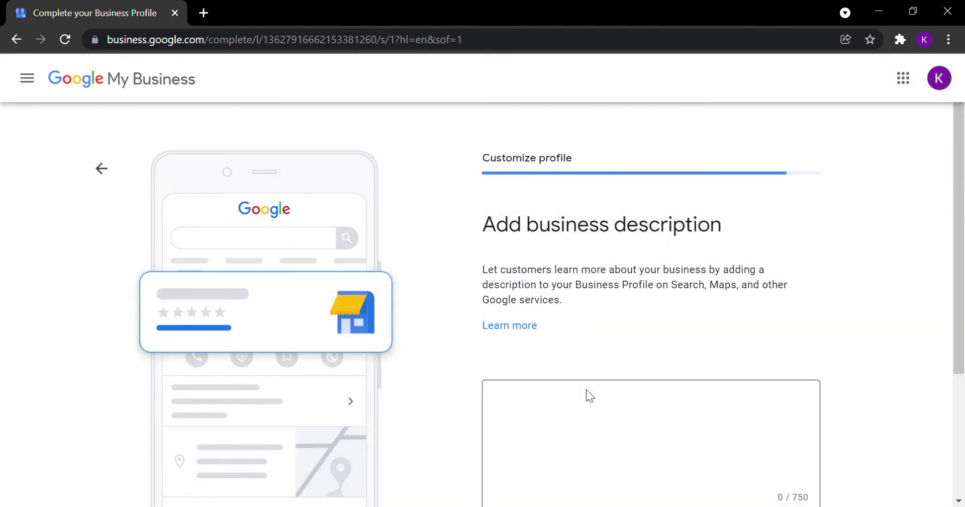
click(593, 433)
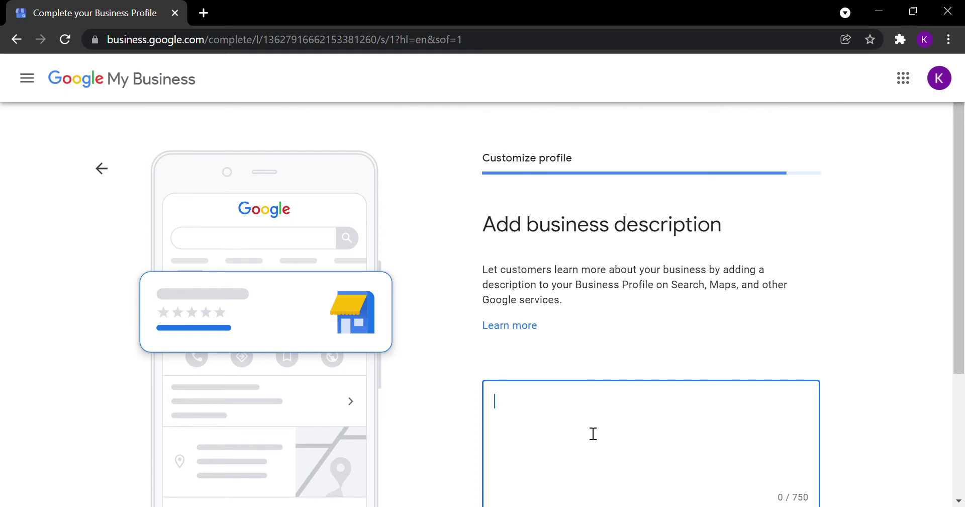
text(Hello My name ids)
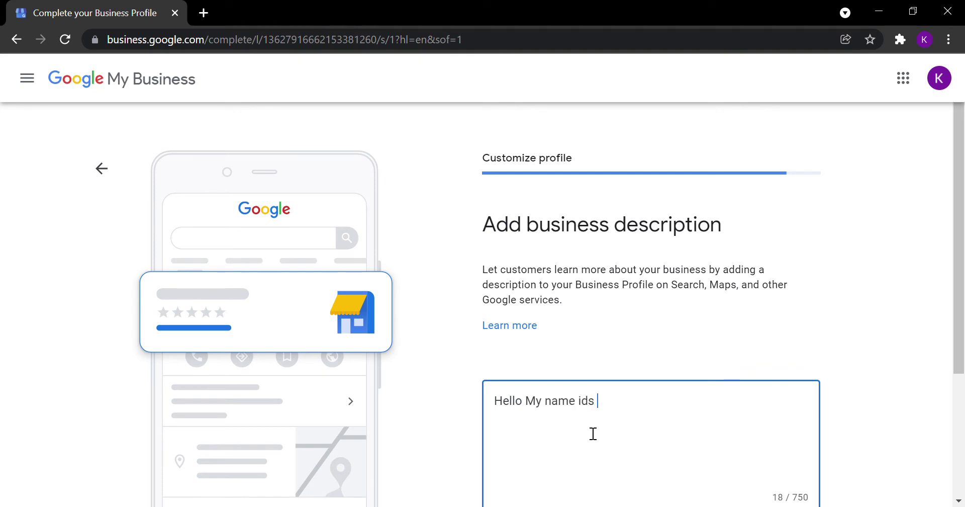
key(BackSpace)
key(BackSpace)
text(s Kelechi)
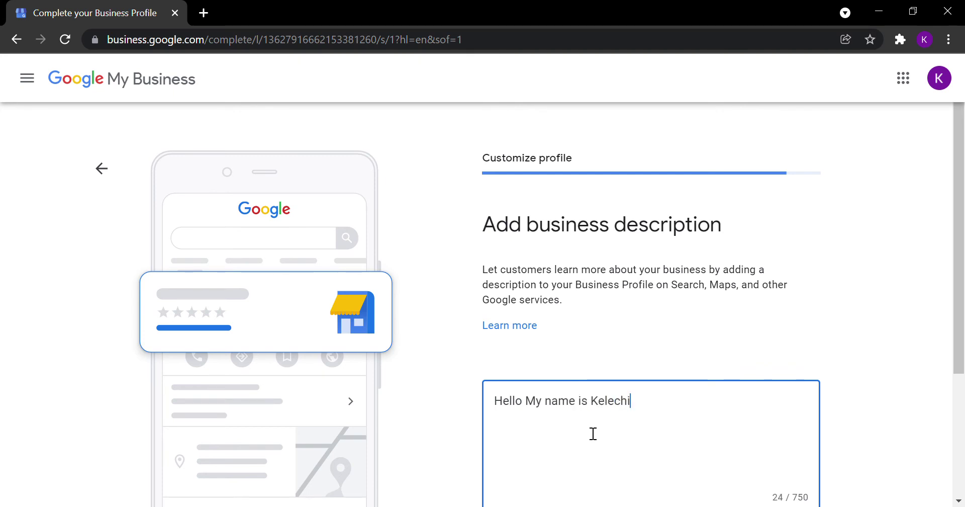
scroll(730, 343, down, 1)
scroll(730, 344, down, 3)
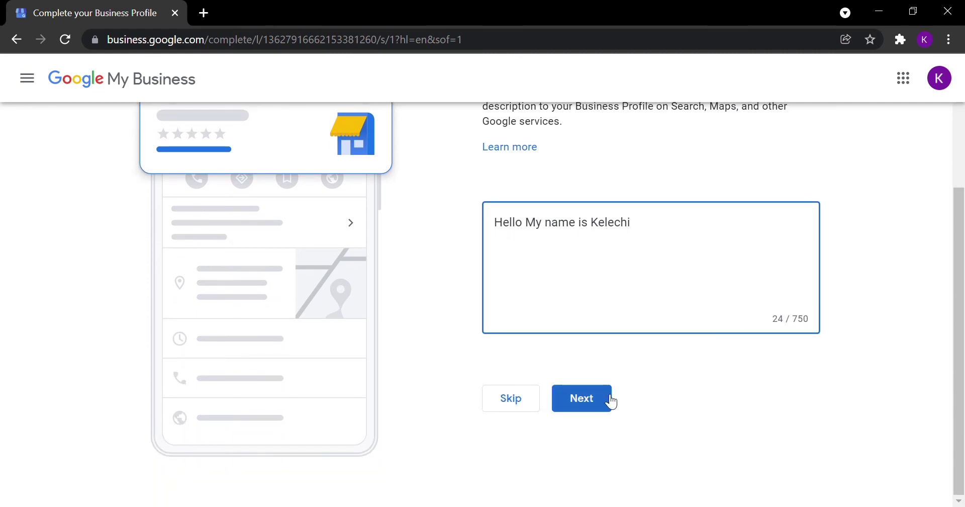
click(598, 406)
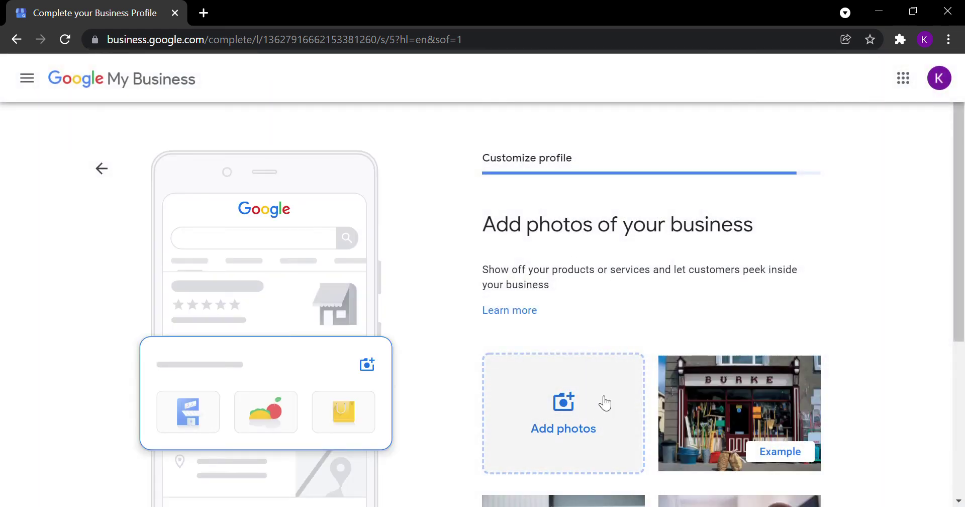
Step: Skip the Add photos page, leaving the business profile with no photos
scroll(597, 397, down, 5)
scroll(597, 397, up, 5)
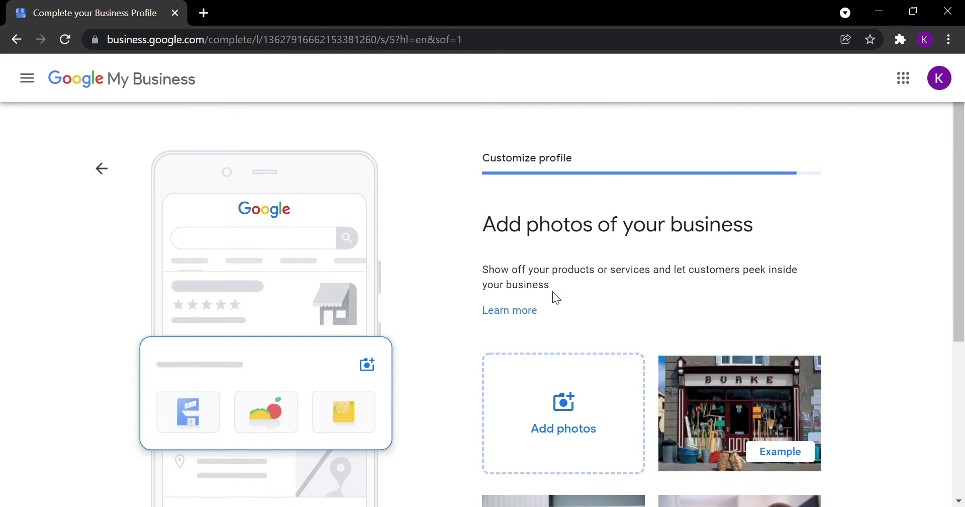
scroll(606, 370, down, 5)
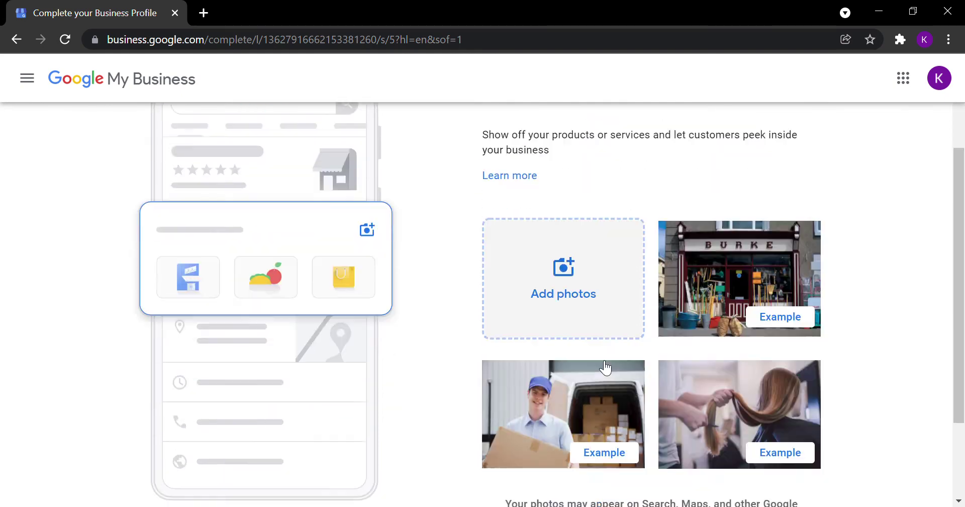
scroll(531, 361, up, 5)
scroll(563, 409, down, 5)
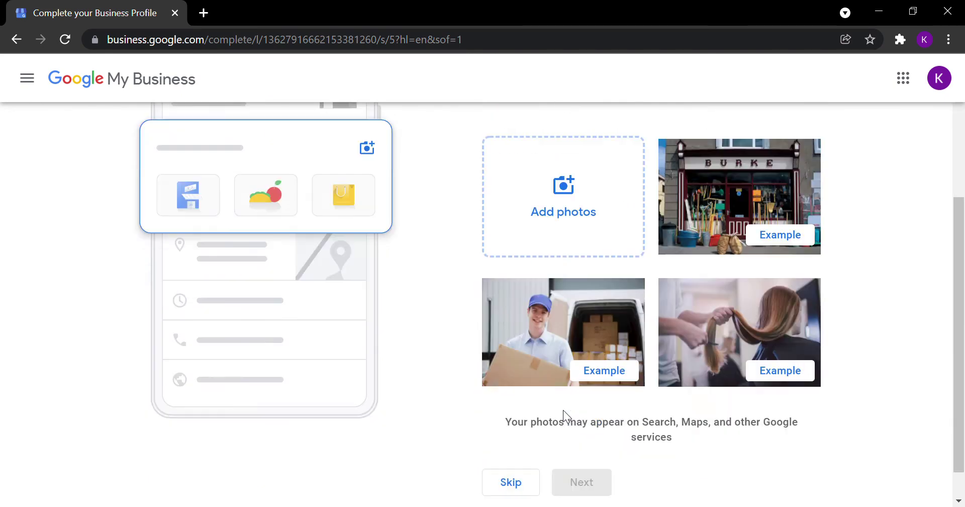
click(530, 445)
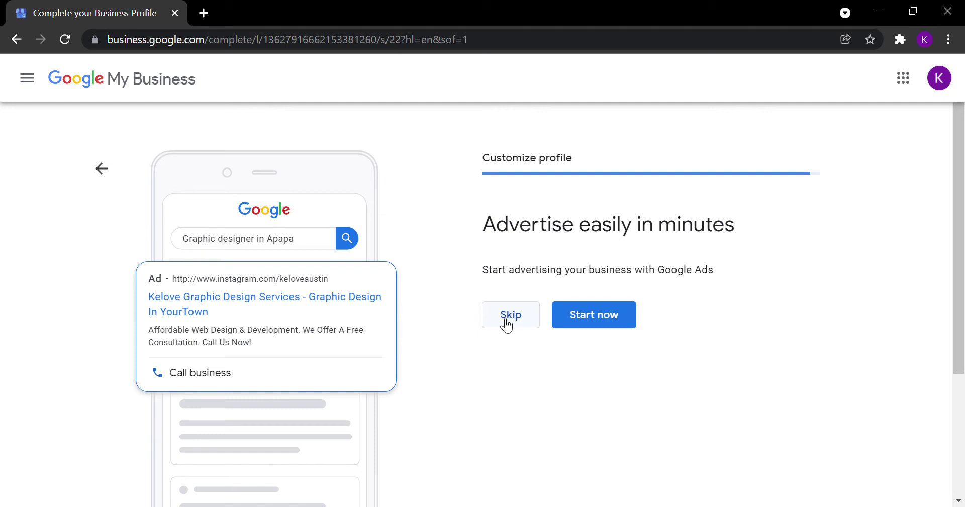
Step: Skip the Google Ads offer and continue to the Kelove Graphic Design Services dashboard
click(506, 322)
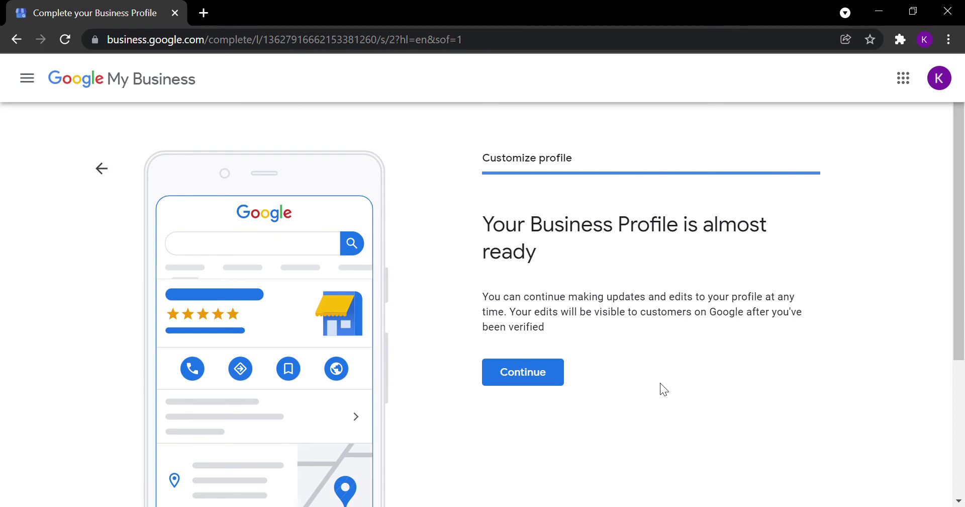
click(520, 373)
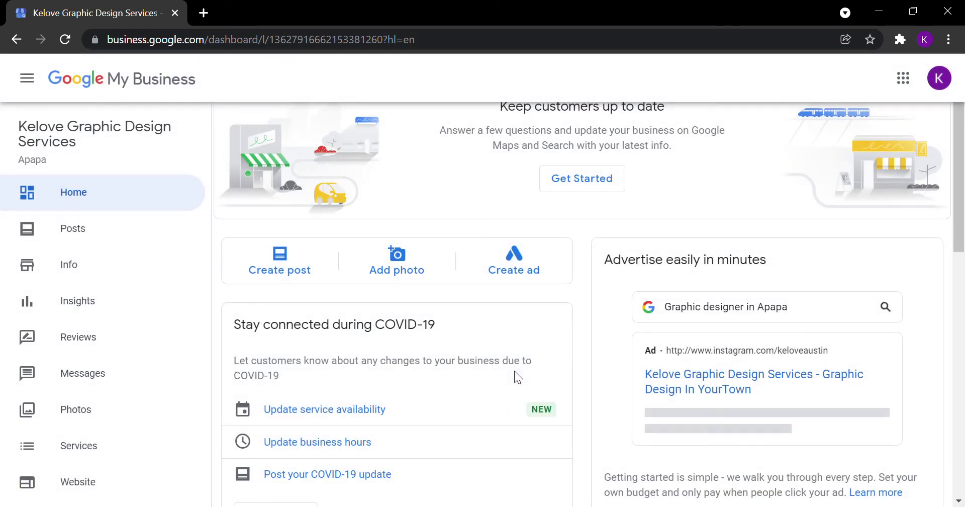
scroll(97, 237, down, 5)
scroll(150, 256, up, 5)
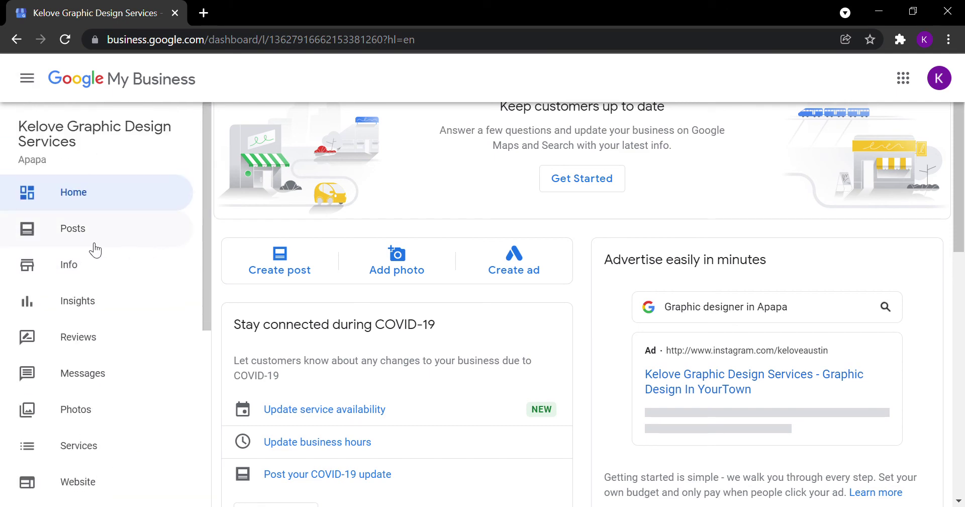
scroll(95, 249, down, 5)
scroll(493, 311, down, 7)
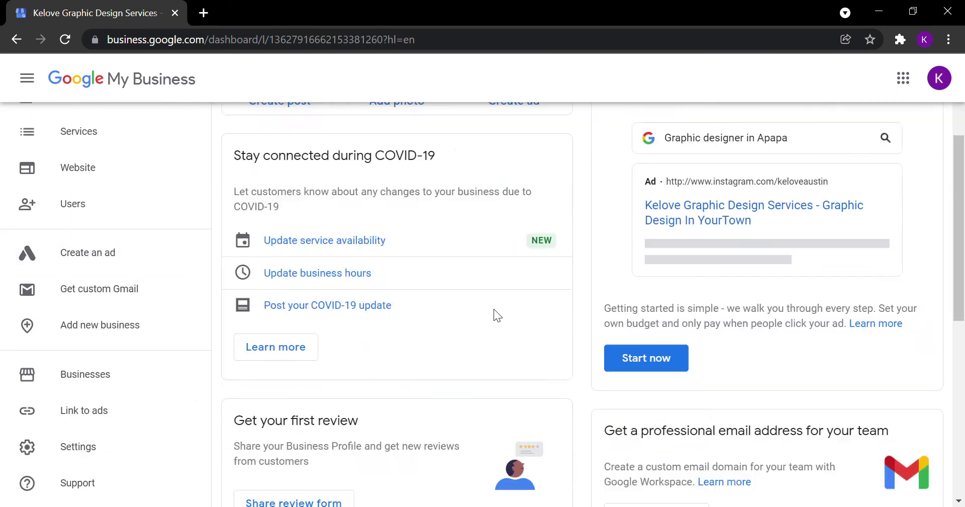
scroll(497, 306, up, 7)
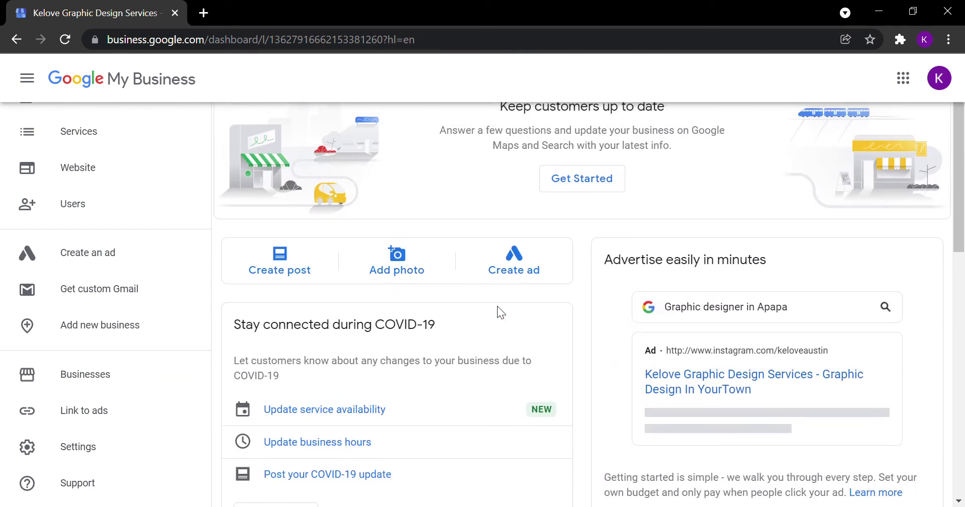
scroll(346, 161, down, 1)
scroll(468, 204, up, 1)
scroll(508, 234, down, 1)
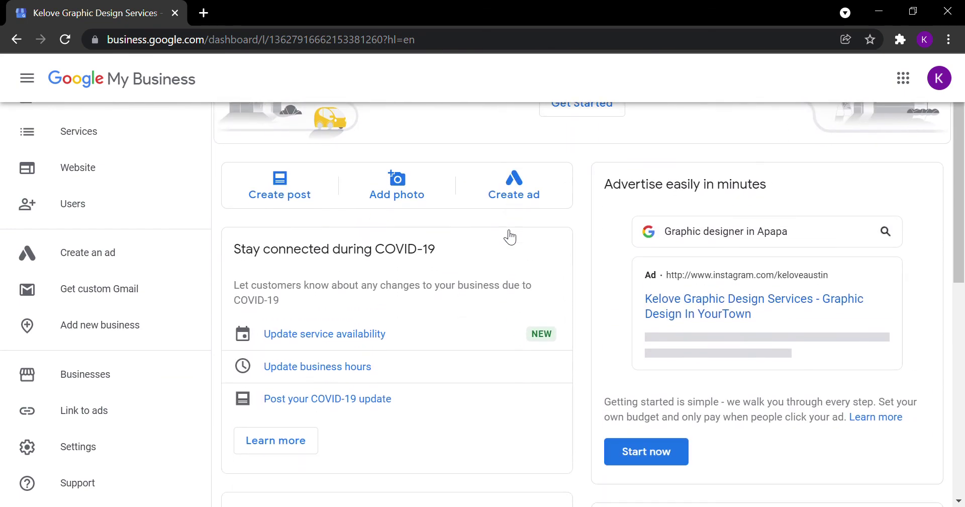
scroll(583, 249, down, 10)
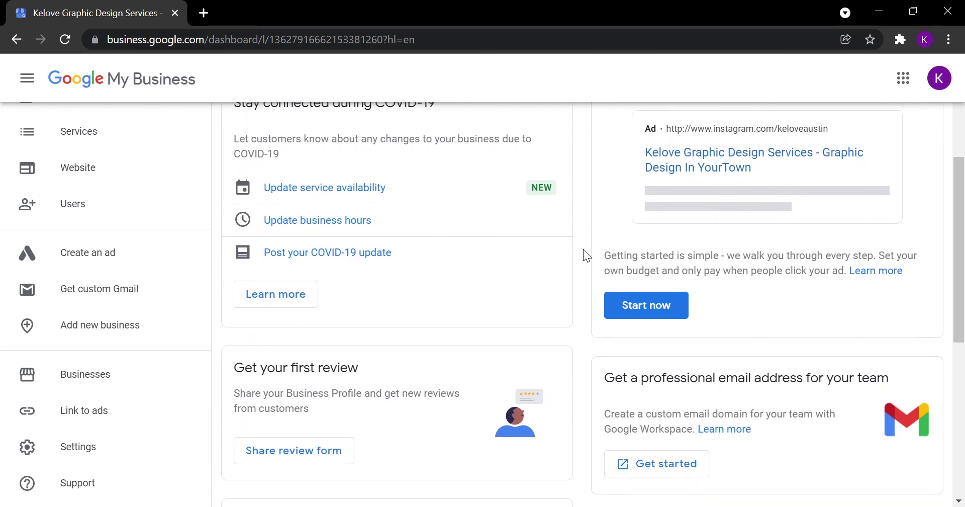
scroll(352, 242, up, 2)
scroll(352, 242, down, 2)
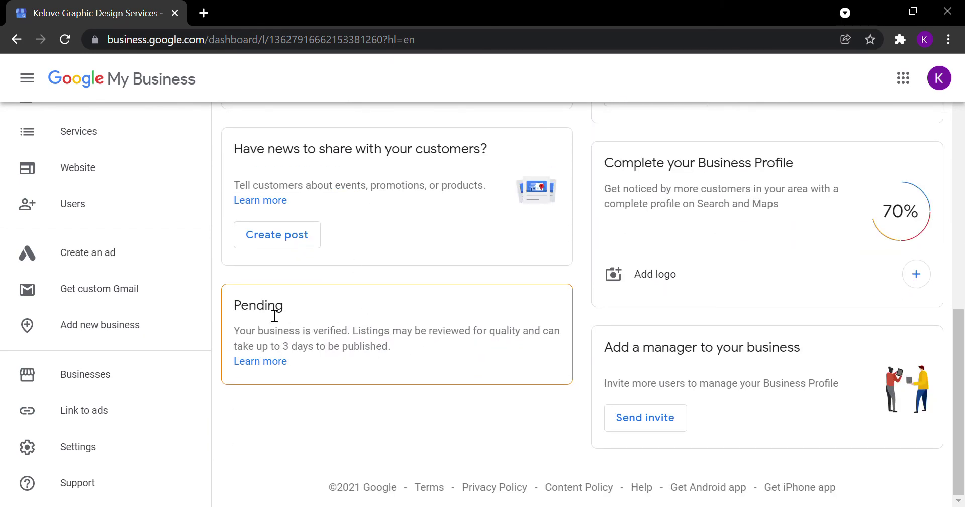
scroll(70, 222, up, 6)
Step: From the dashboard, go to Posts and dismiss the first-post dialog without publishing anything
click(78, 193)
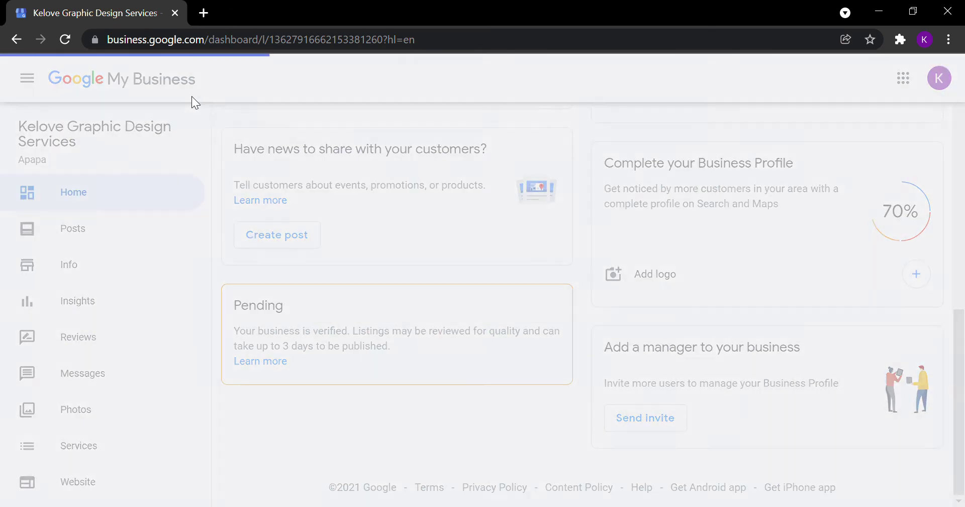
click(86, 233)
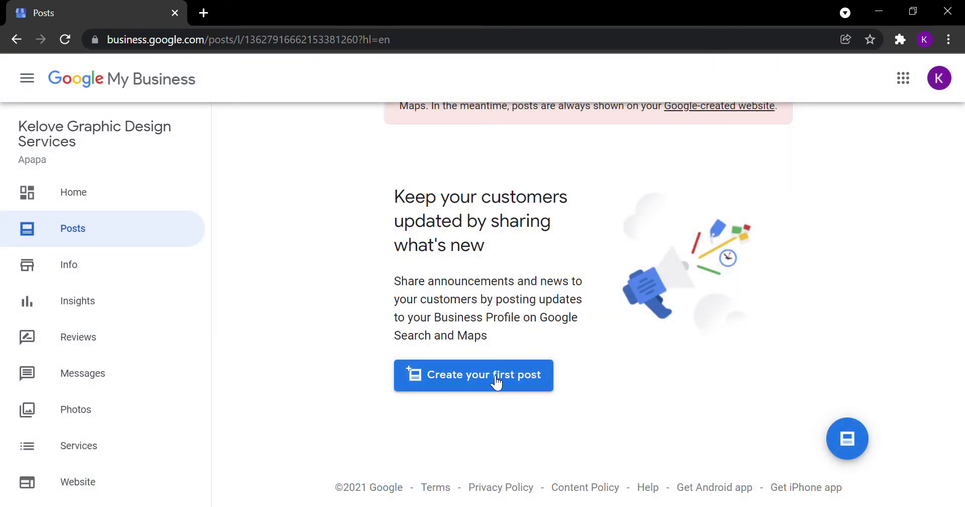
click(495, 381)
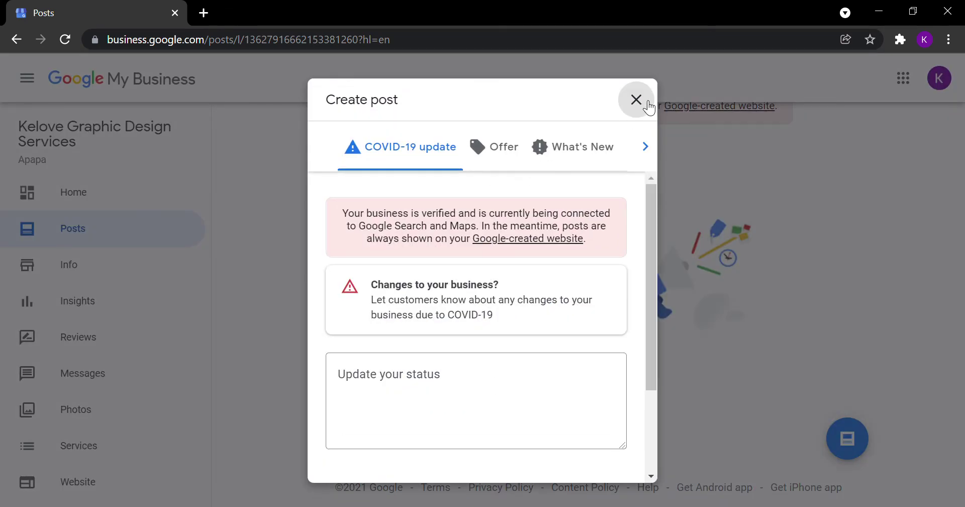
click(635, 100)
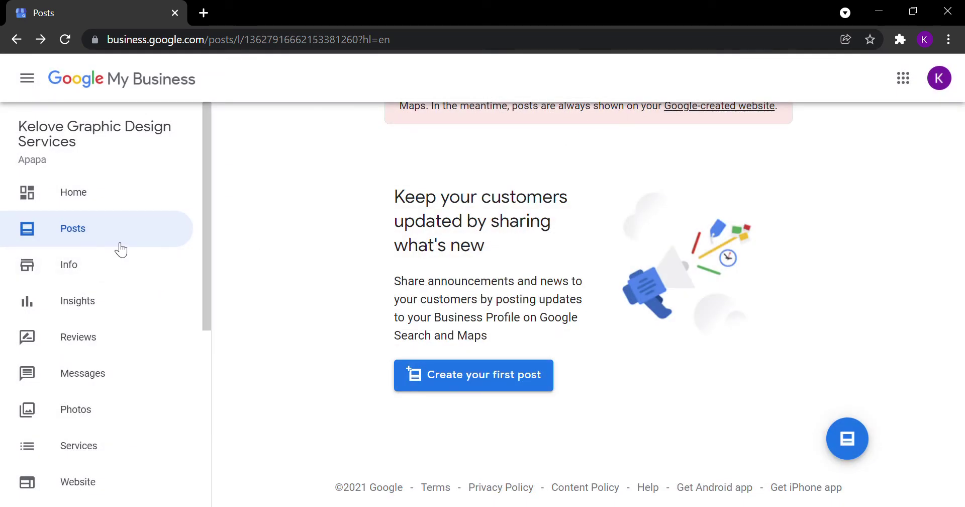
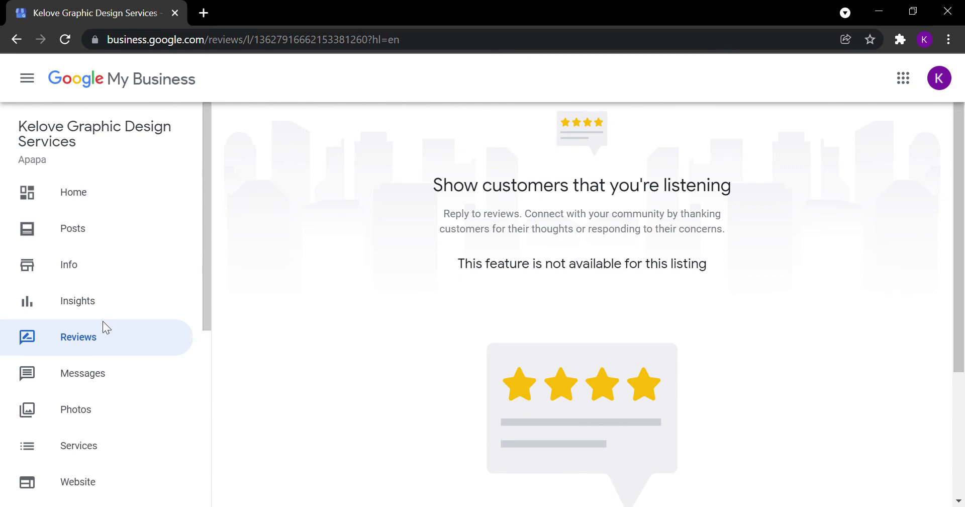
Step: Return from reviews to the Kelove Graphic Design Services Home dashboard with post, photo and ad options
scroll(98, 289, down, 3)
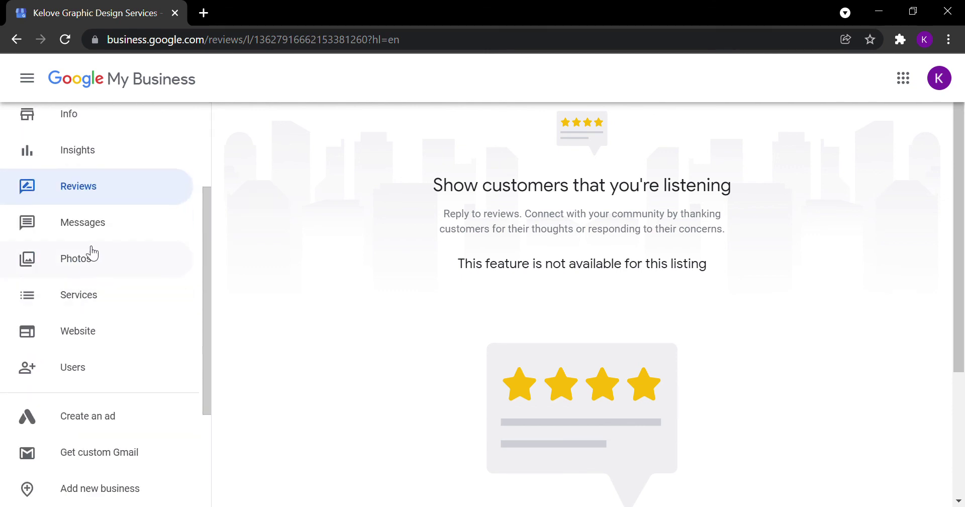
scroll(121, 256, up, 3)
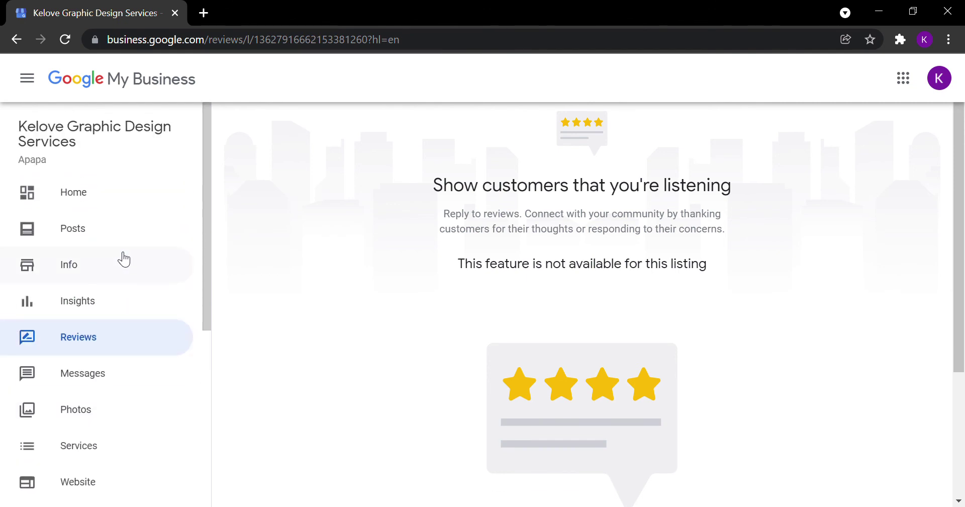
scroll(116, 235, down, 6)
scroll(86, 191, up, 6)
scroll(96, 409, down, 5)
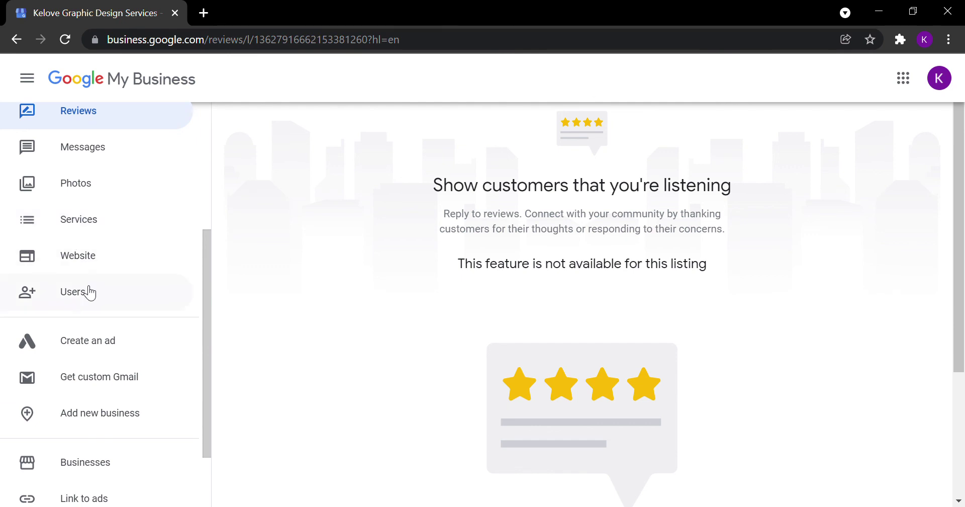
scroll(89, 315, up, 1)
scroll(85, 346, down, 3)
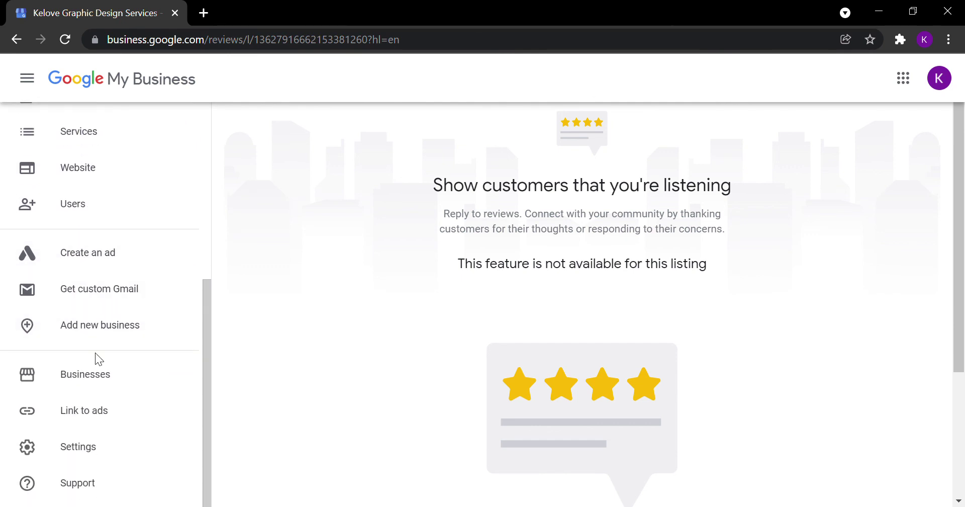
scroll(507, 286, down, 1)
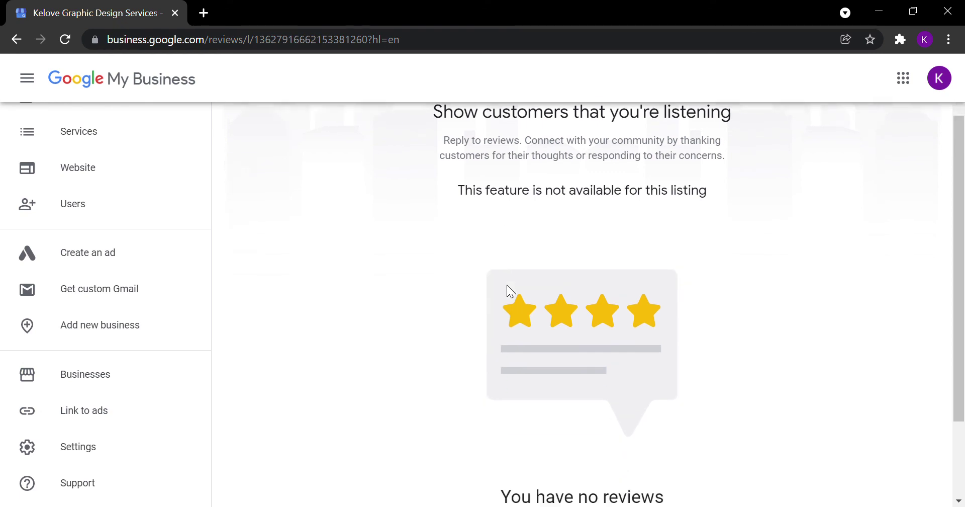
scroll(506, 285, up, 1)
scroll(70, 214, up, 6)
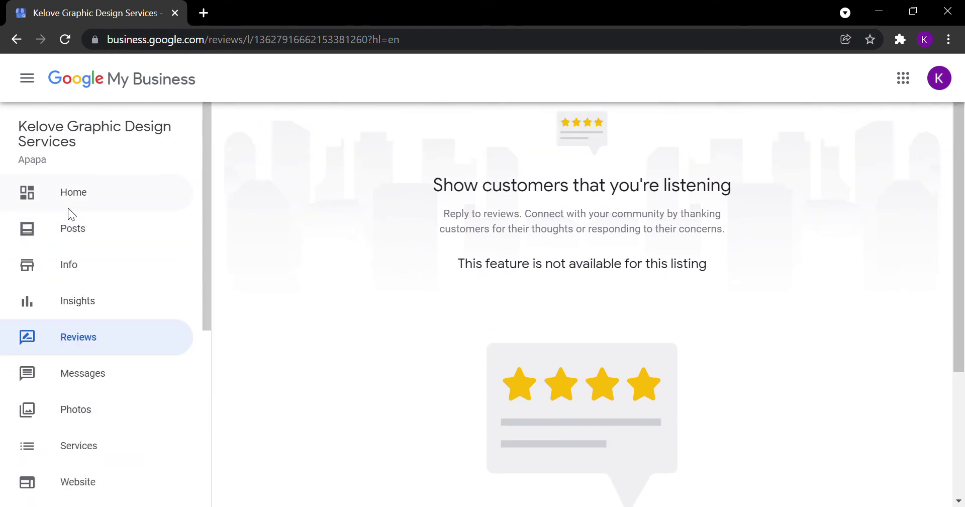
click(89, 192)
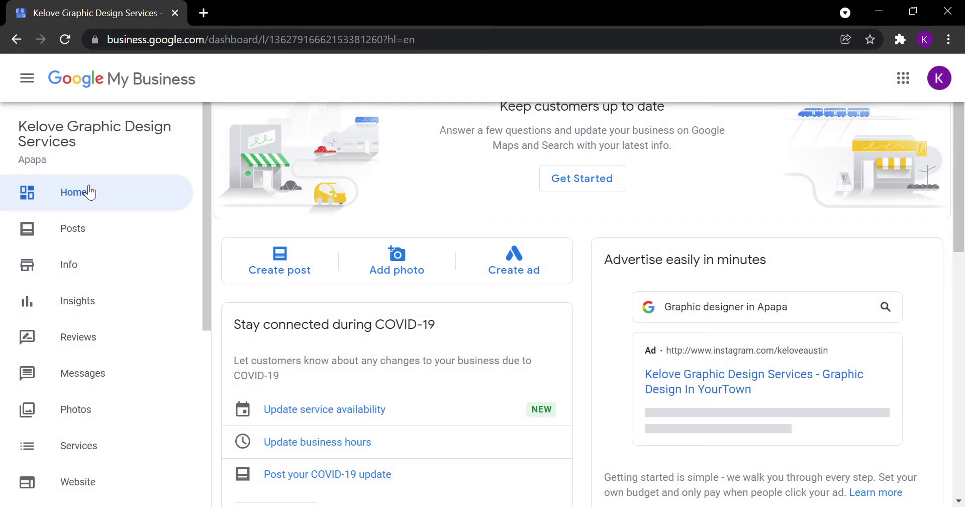